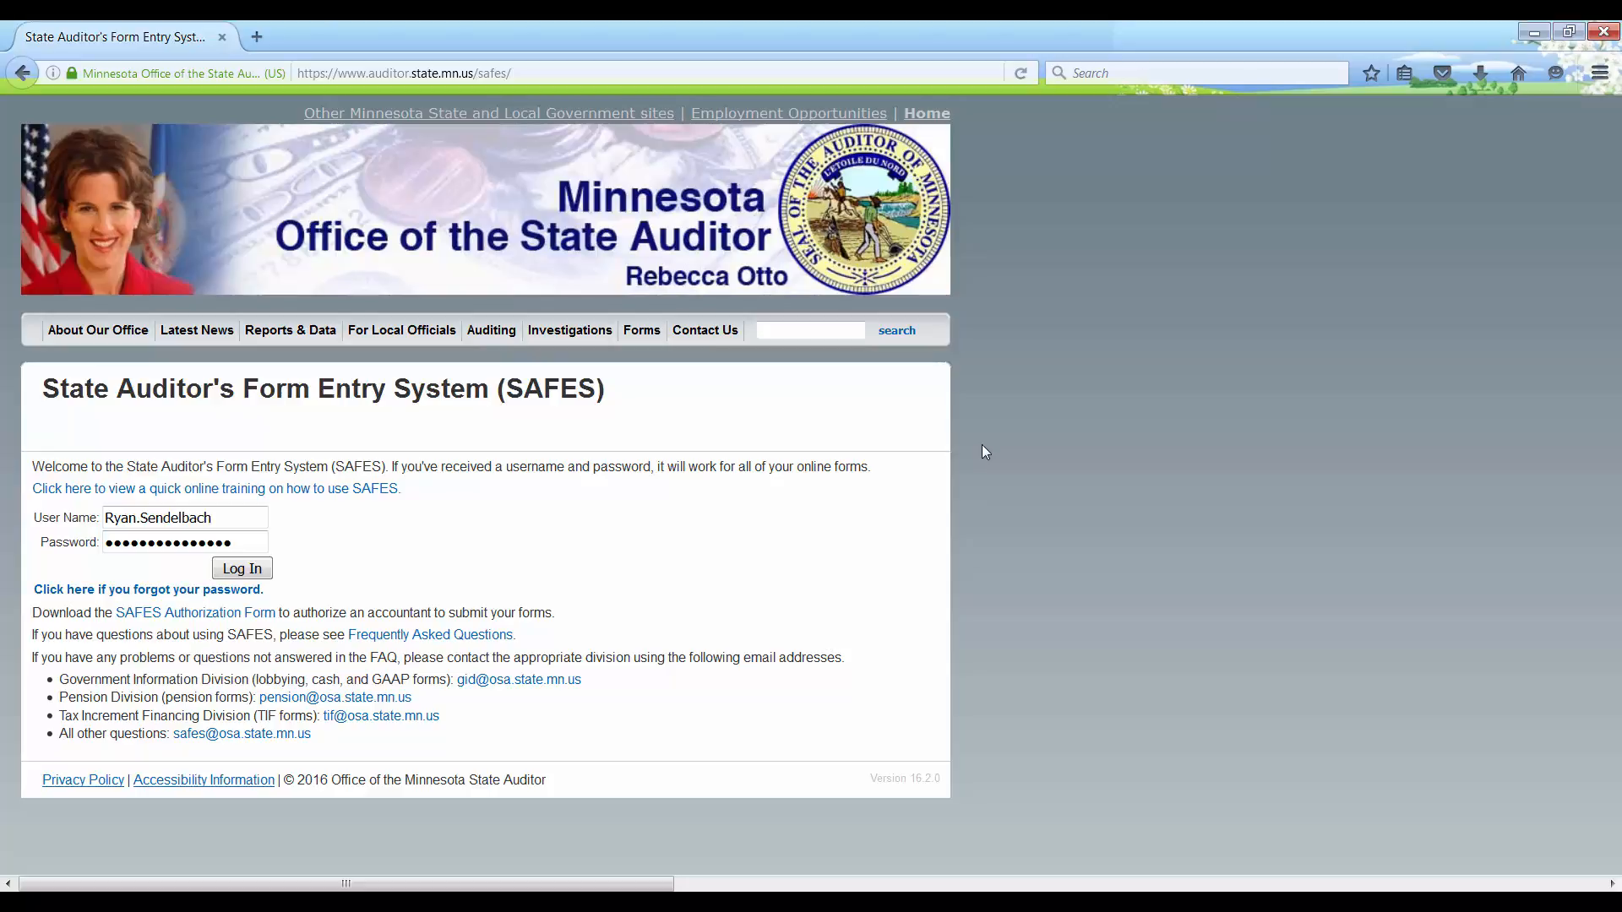
# Step: Open the State Auditor's Training Opportunities page under For Local Officials and scroll through its training videos
pyautogui.moveTo(397, 336)
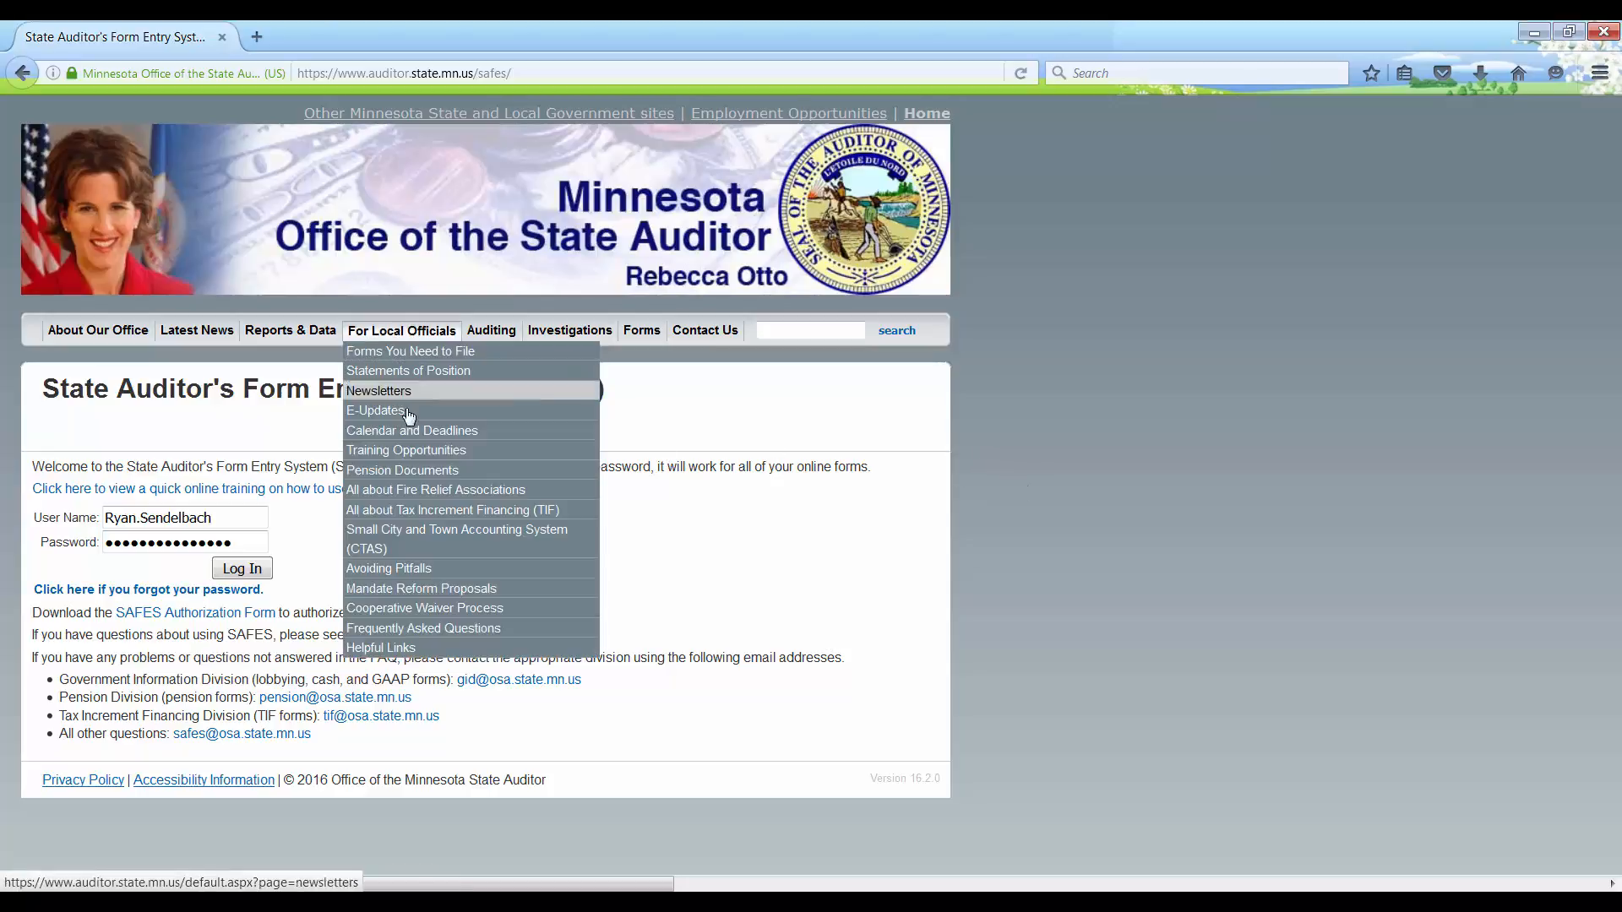
pyautogui.click(412, 453)
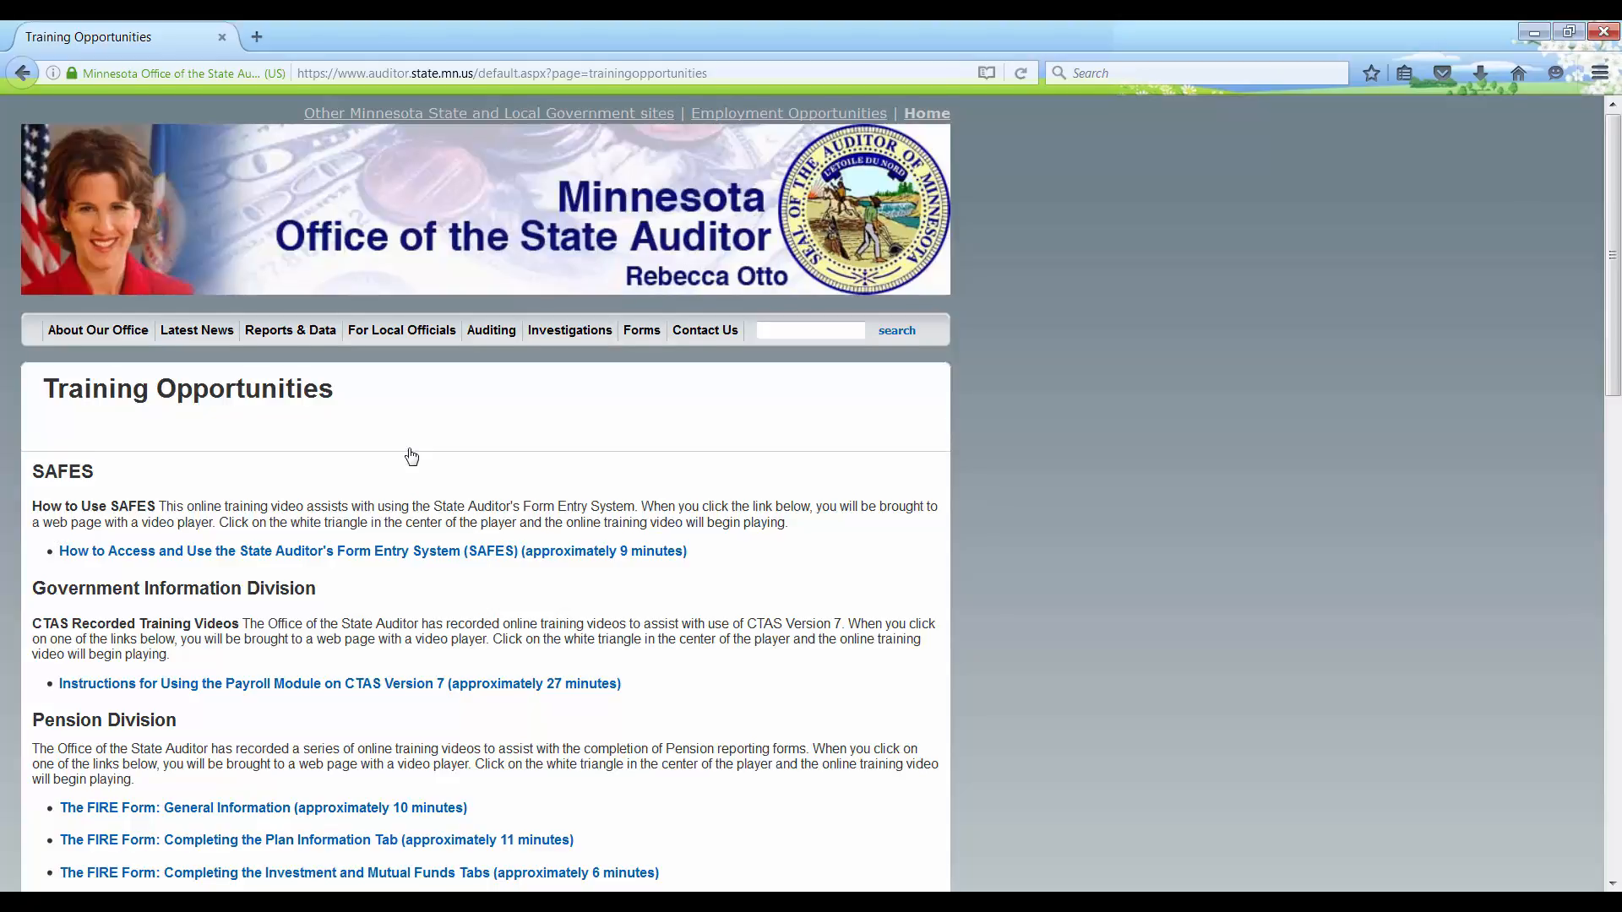
pyautogui.scroll(-4, 412, 456)
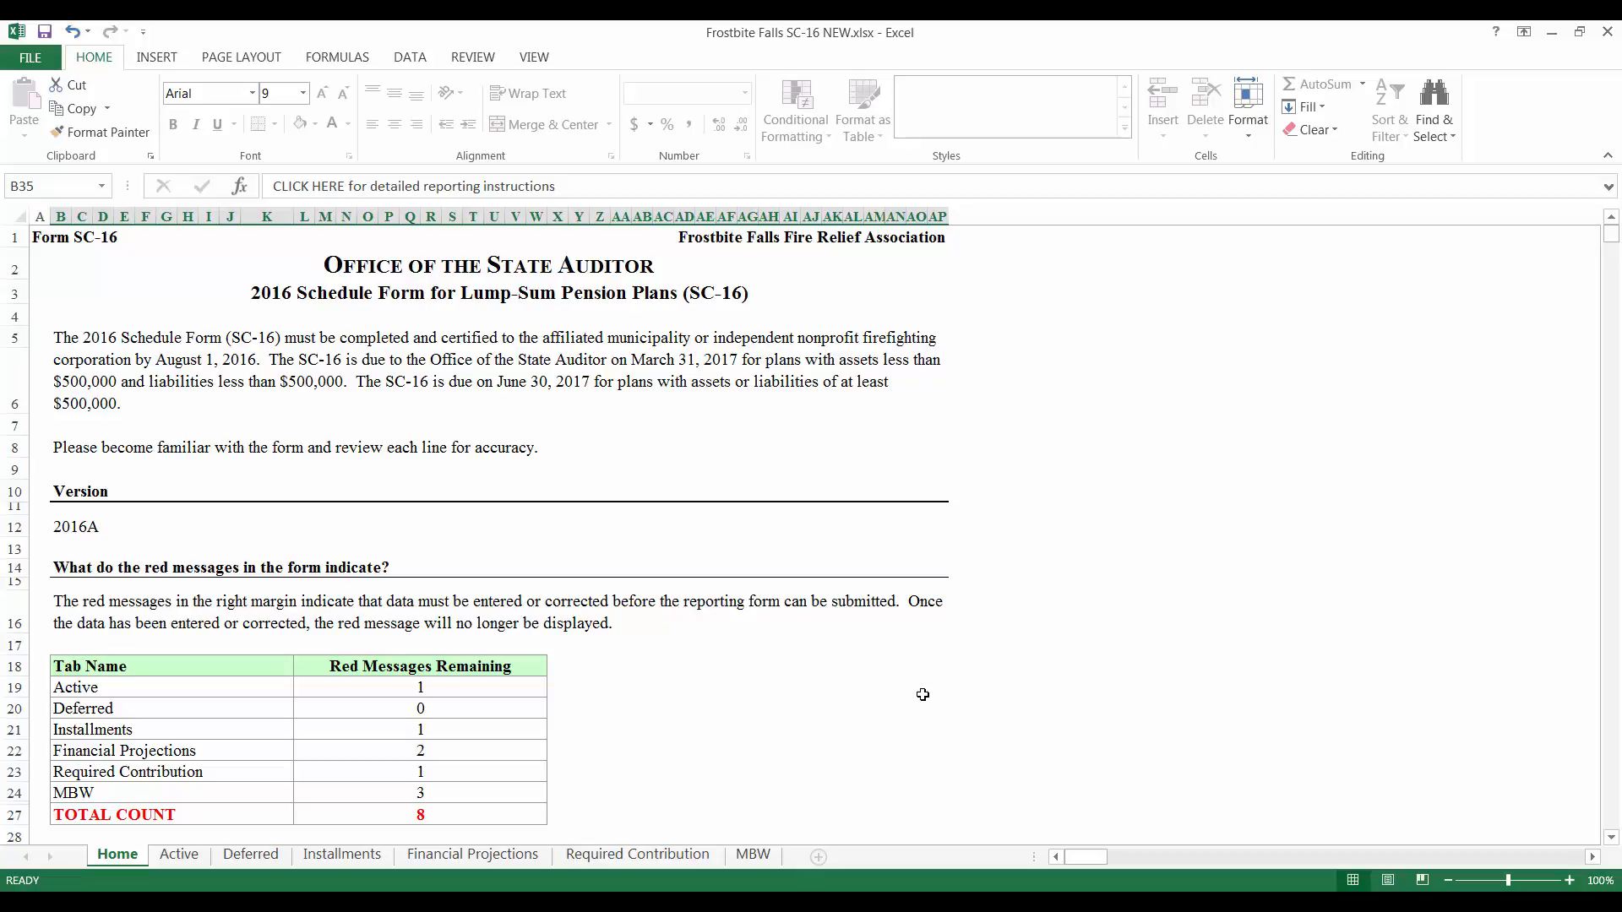
# Step: On Financial Projections, enter 600,000 as the December 31, 2015 Special Fund Assets in M12
pyautogui.click(486, 855)
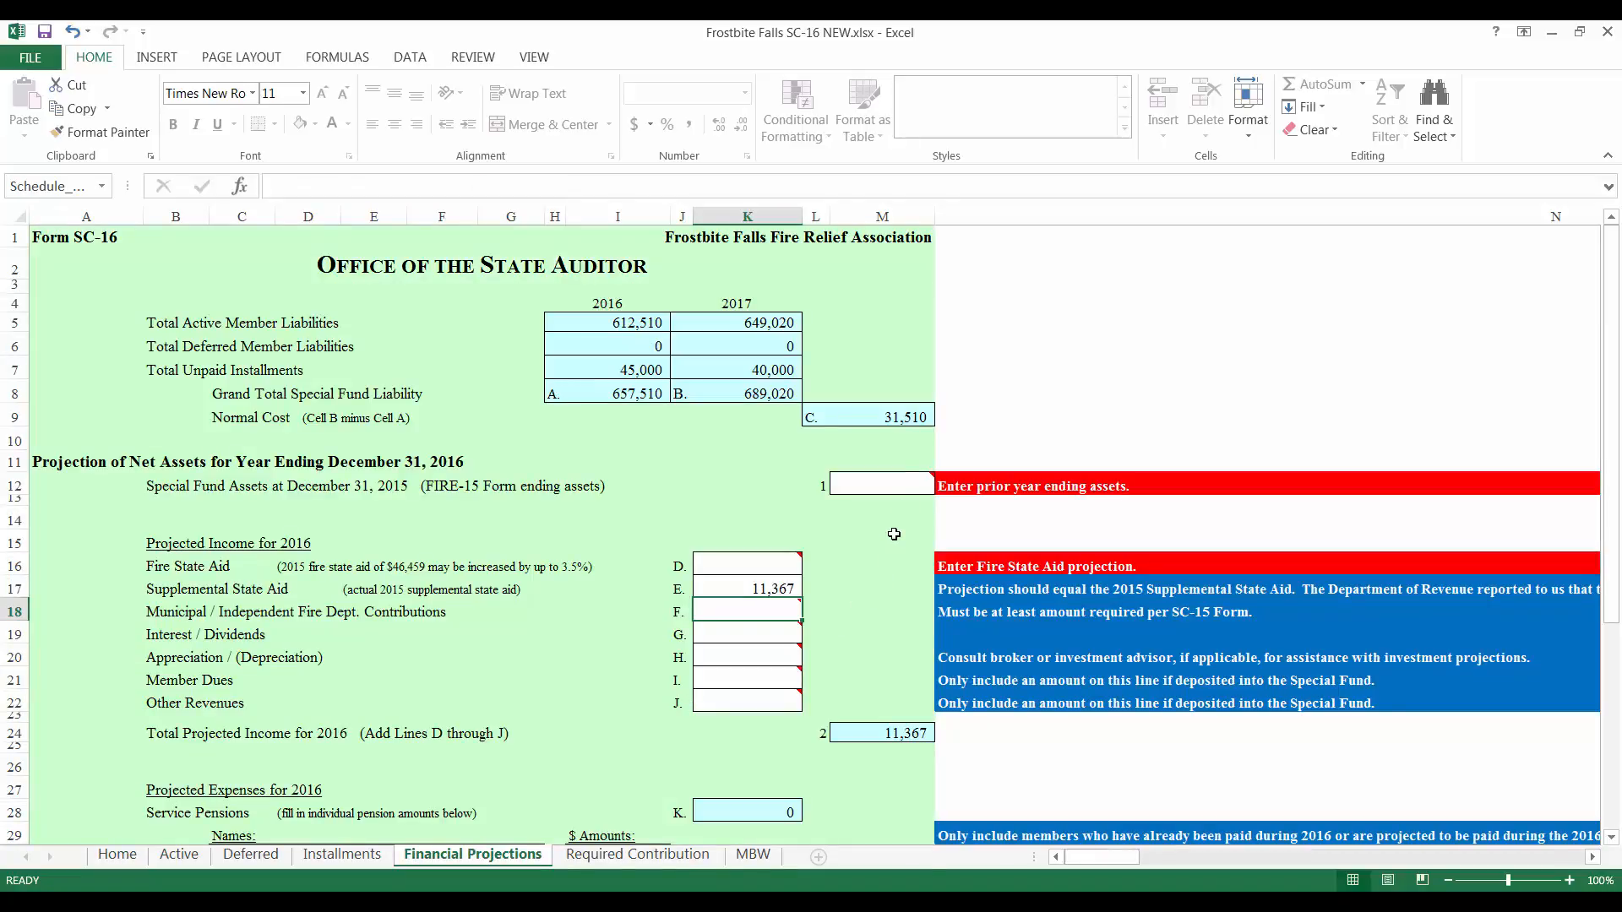
pyautogui.click(897, 481)
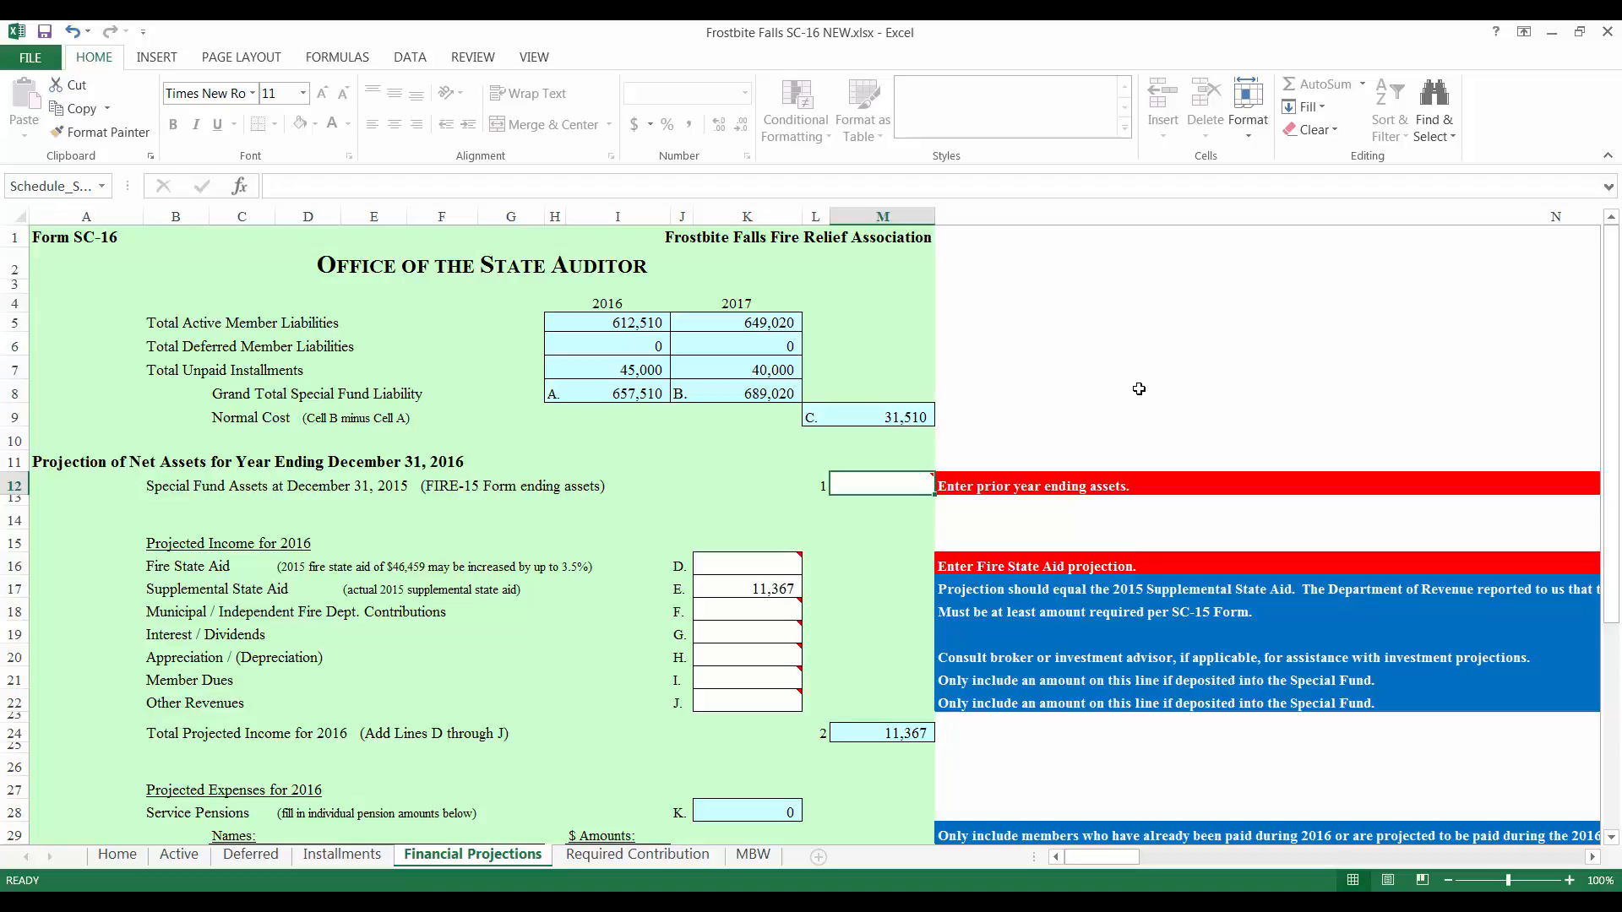
pyautogui.write('600000')
pyautogui.press('Return')
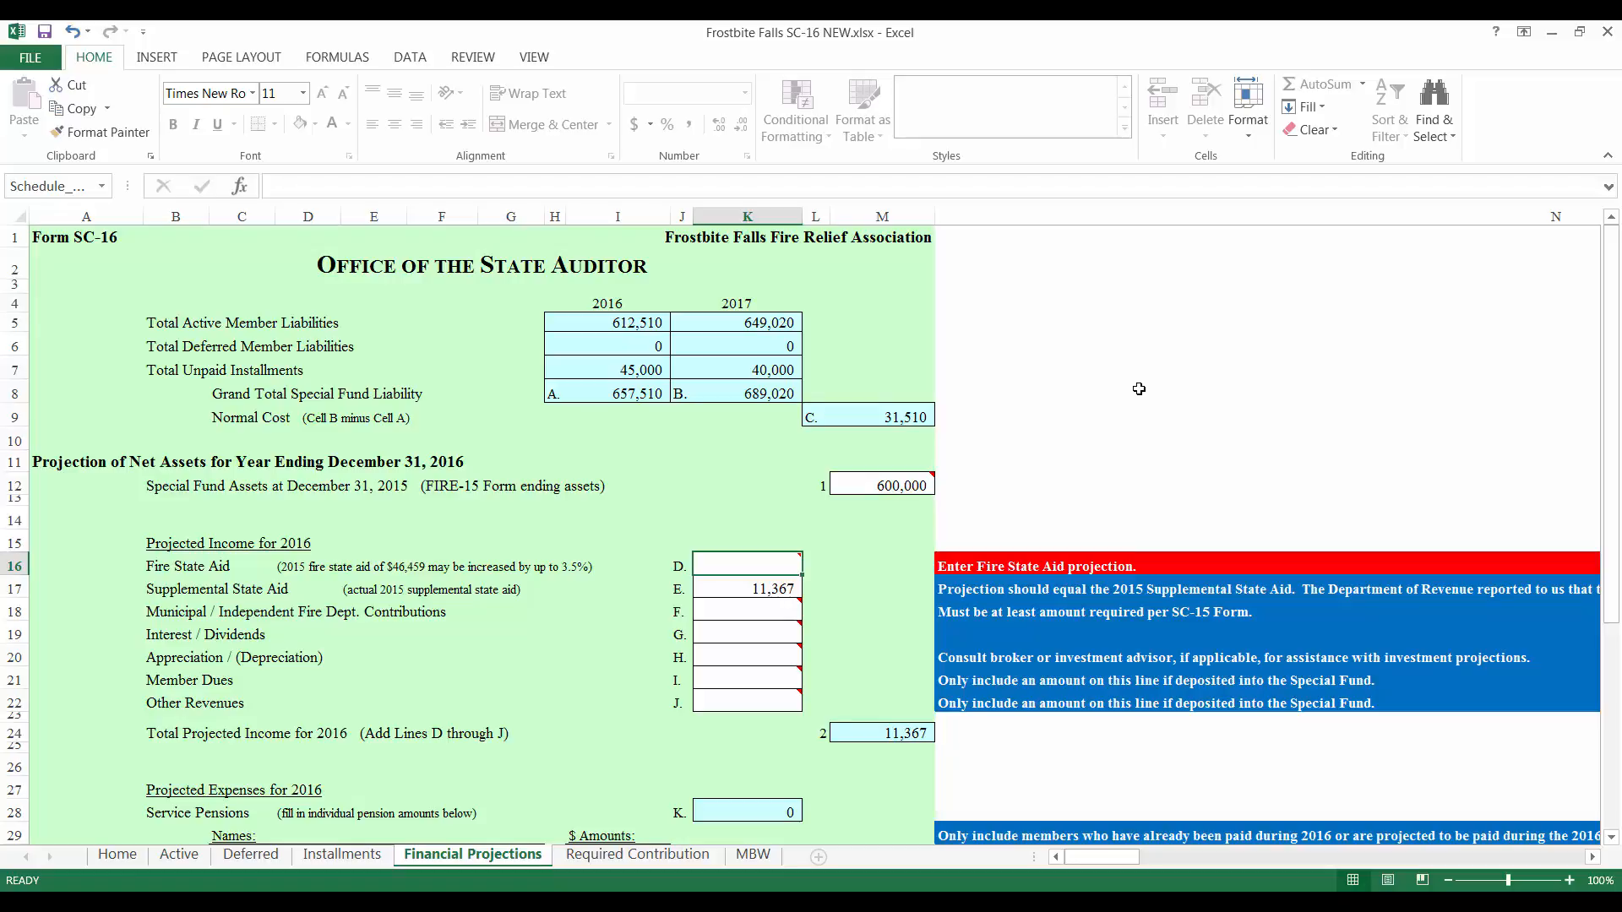
# Step: Enter 48,085 as Fire State Aid in K16 and move past Supplemental State Aid to line F
pyautogui.write('48,')
pyautogui.write('085')
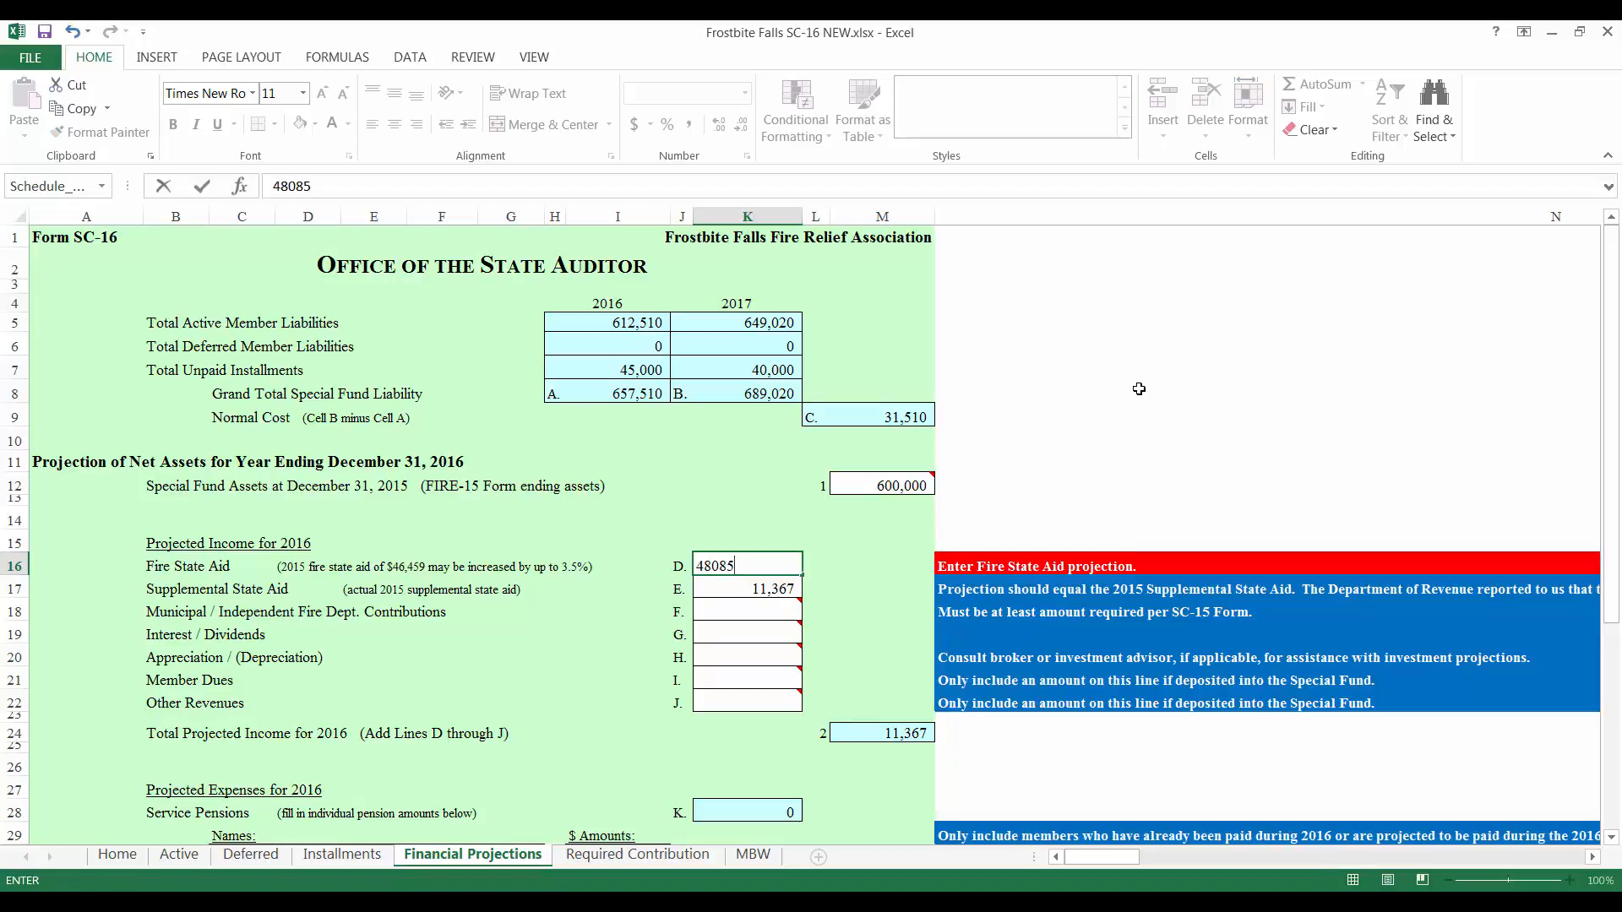
pyautogui.press('Return')
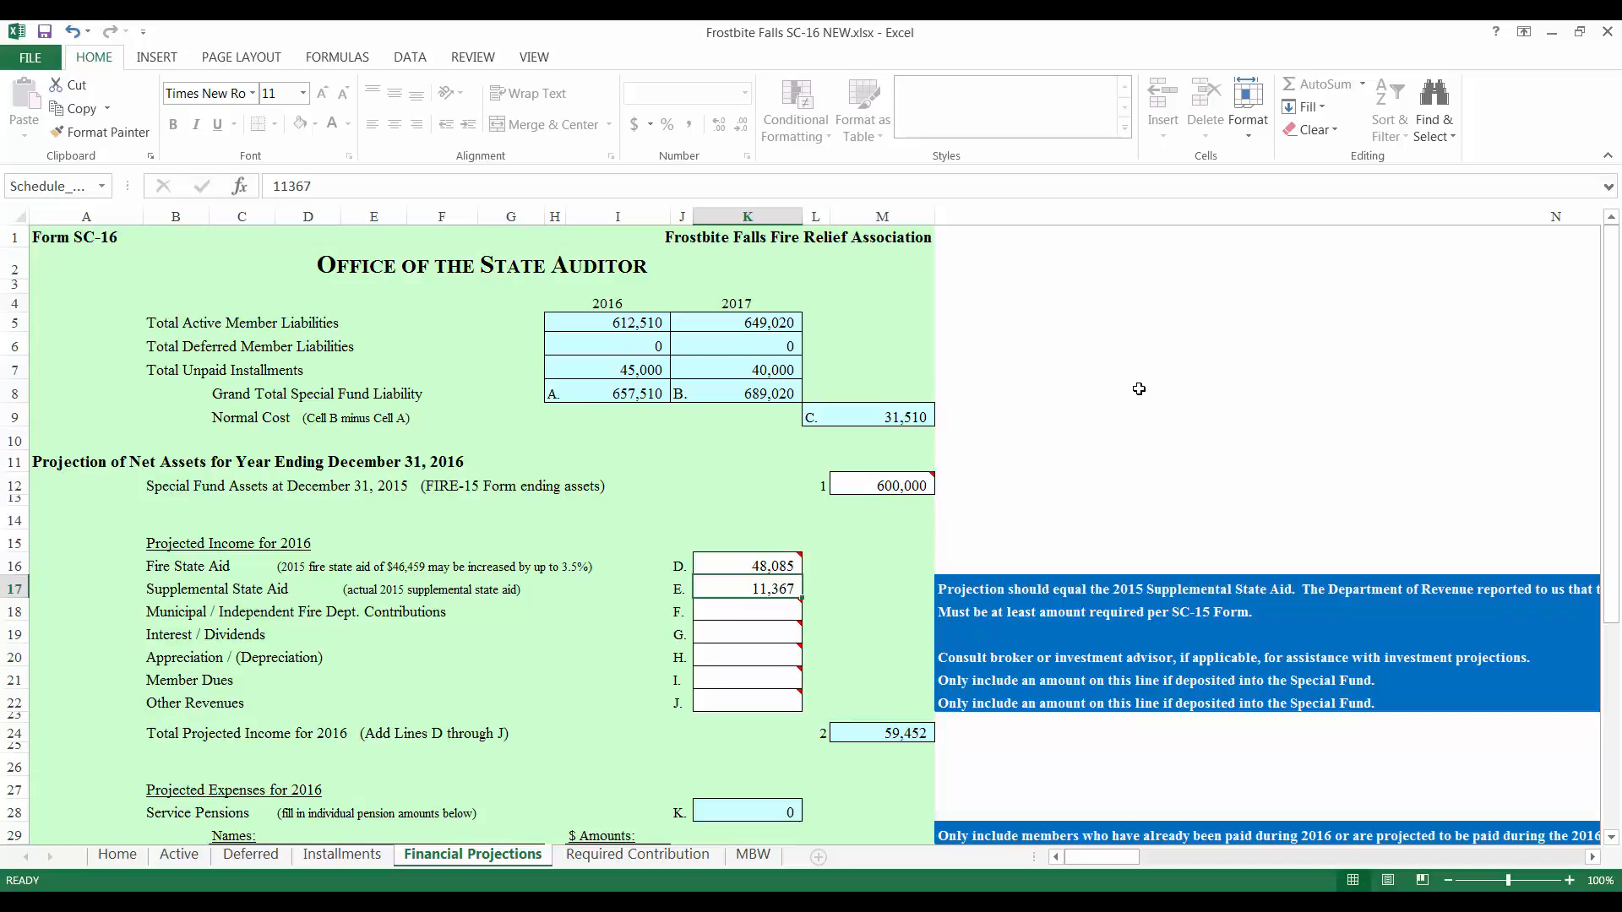
pyautogui.press('Return')
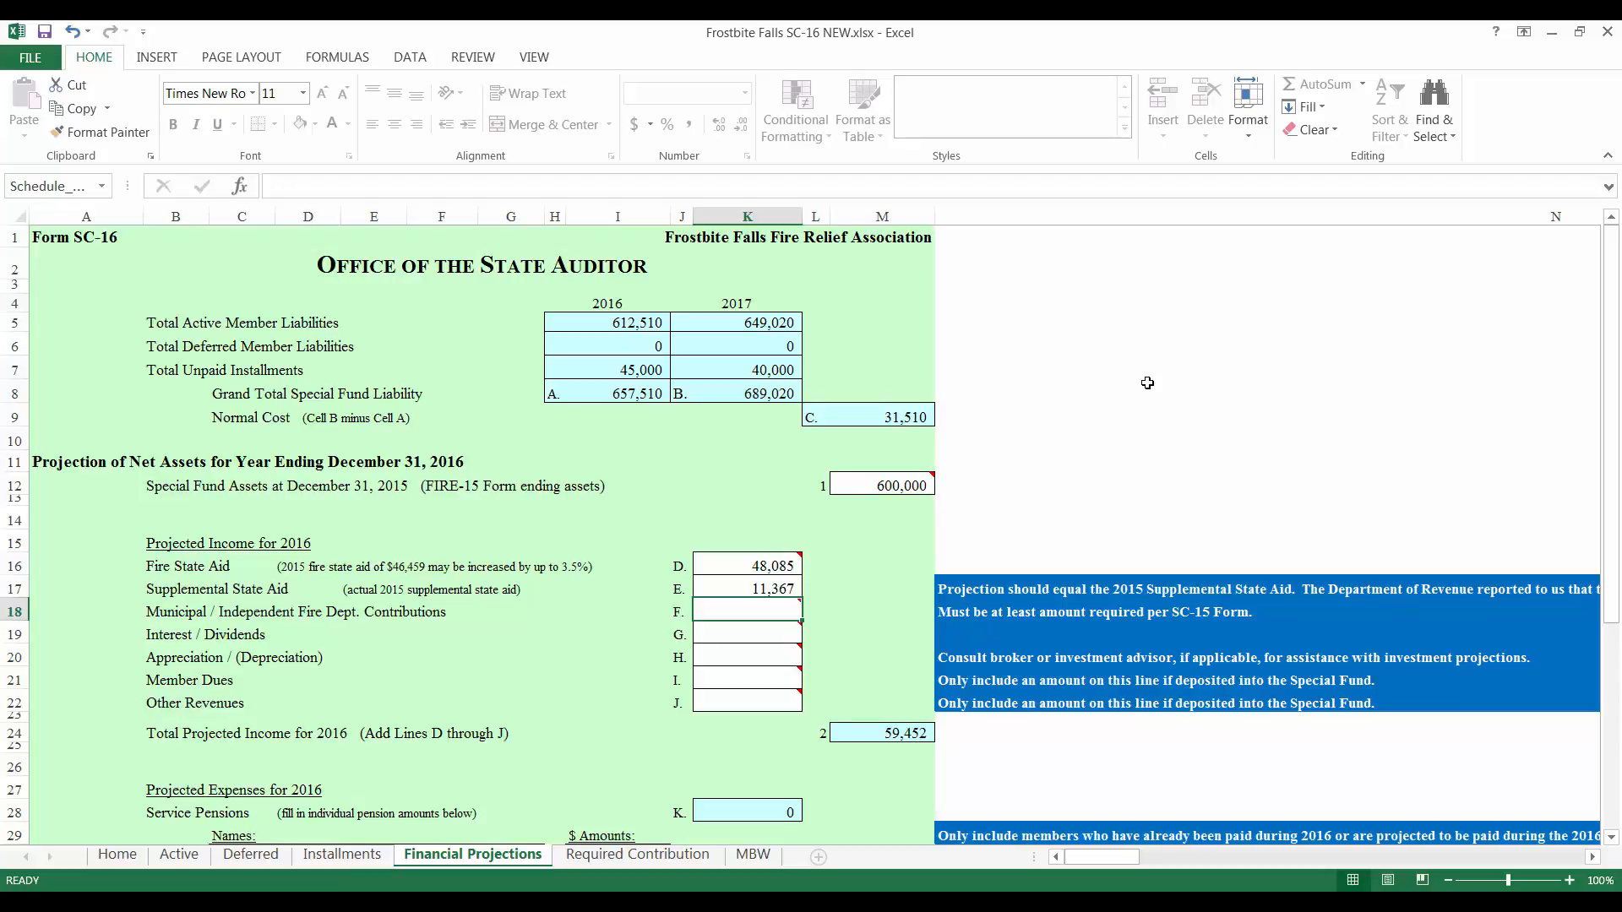
# Step: Enter 5,000 municipal contributions, 5,000 interest/dividends and 30,000 appreciation in K18–K20, skipping Member Dues
pyautogui.write('5000')
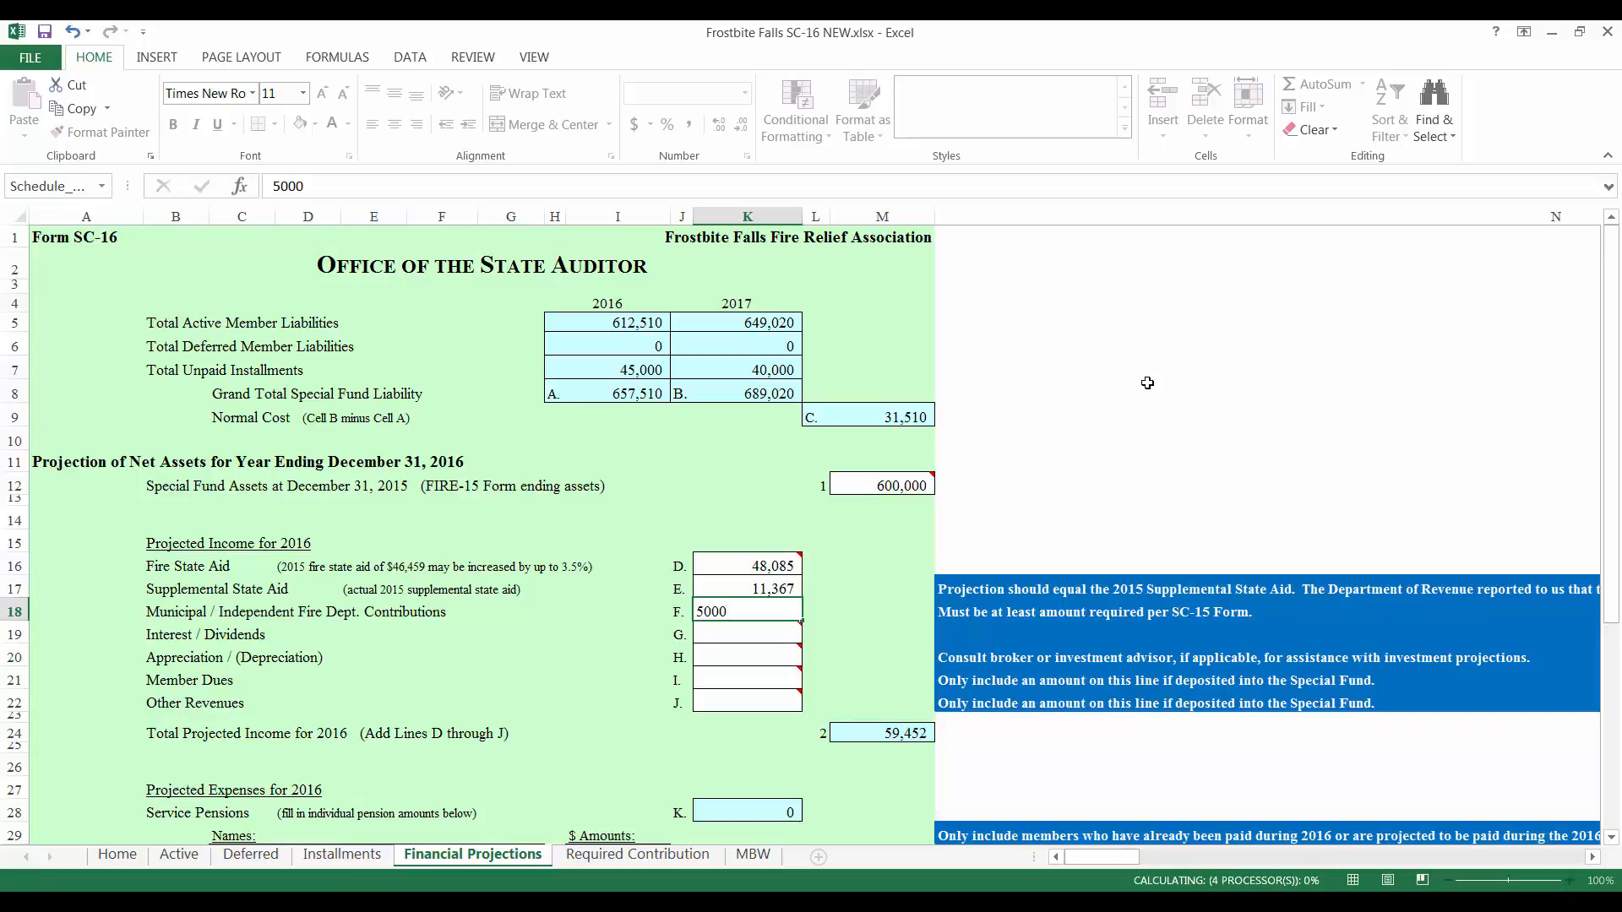
pyautogui.press('Return')
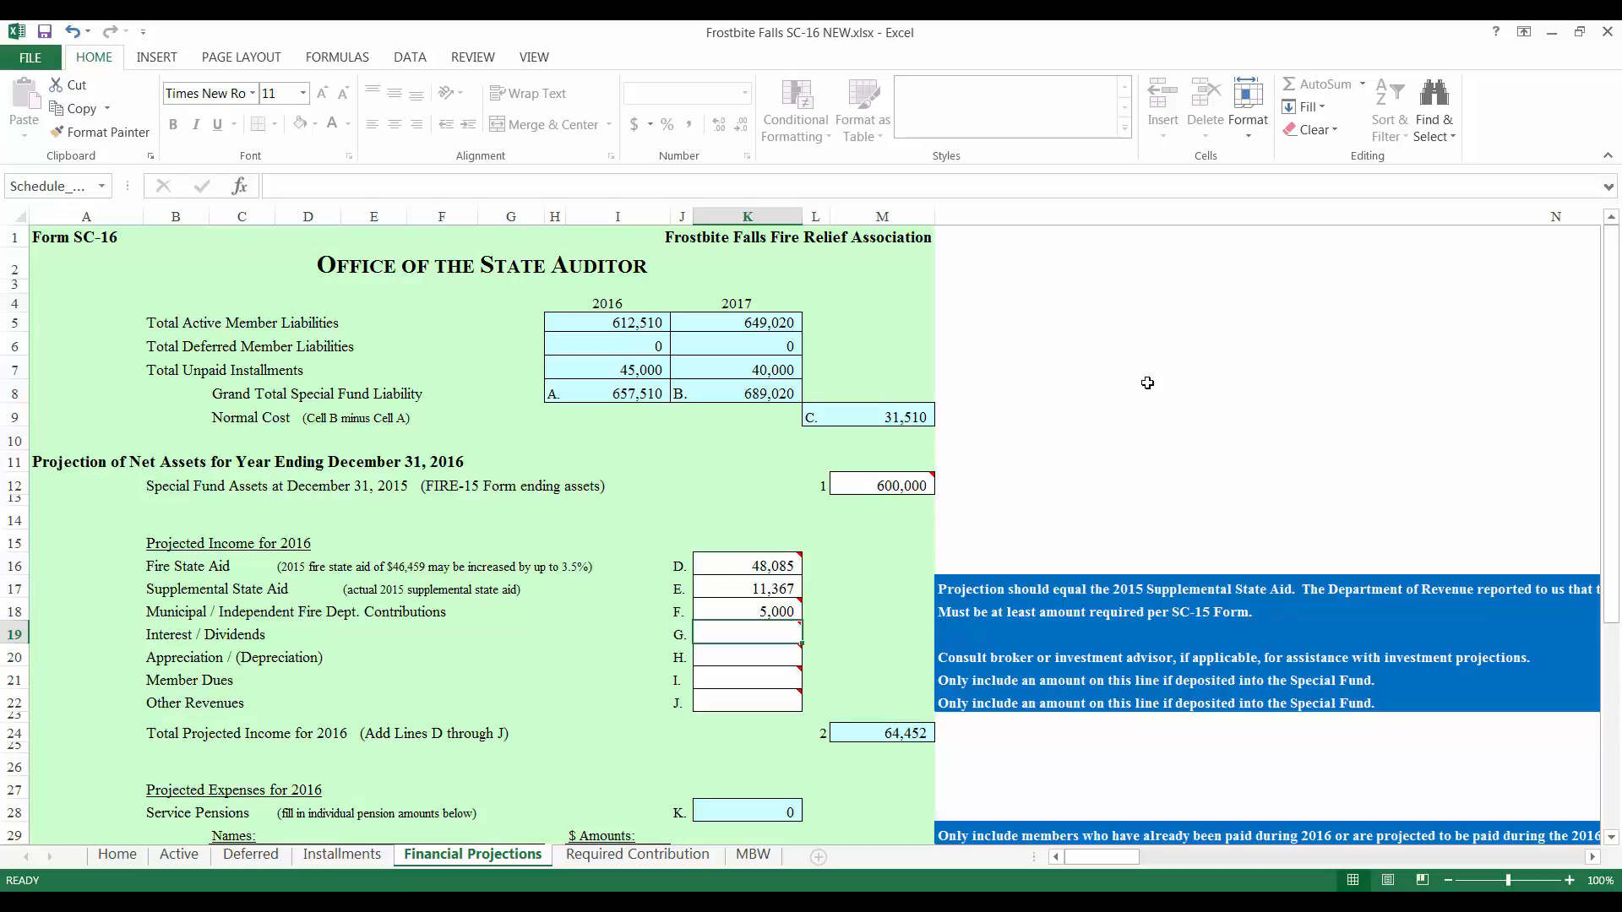
pyautogui.write('5000')
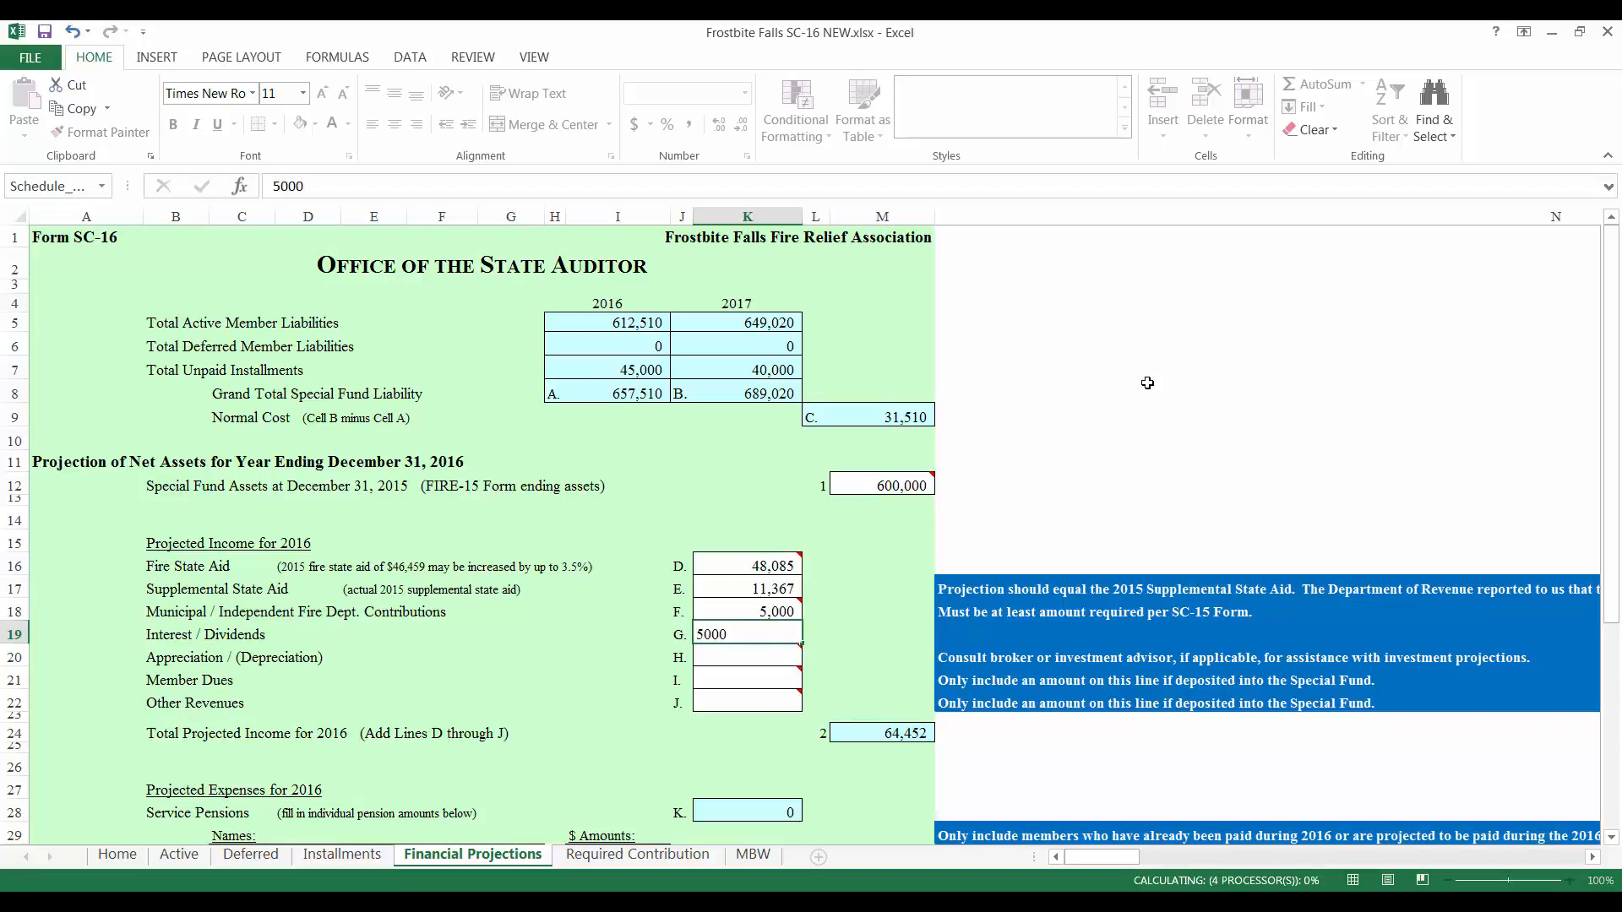
pyautogui.press('Return')
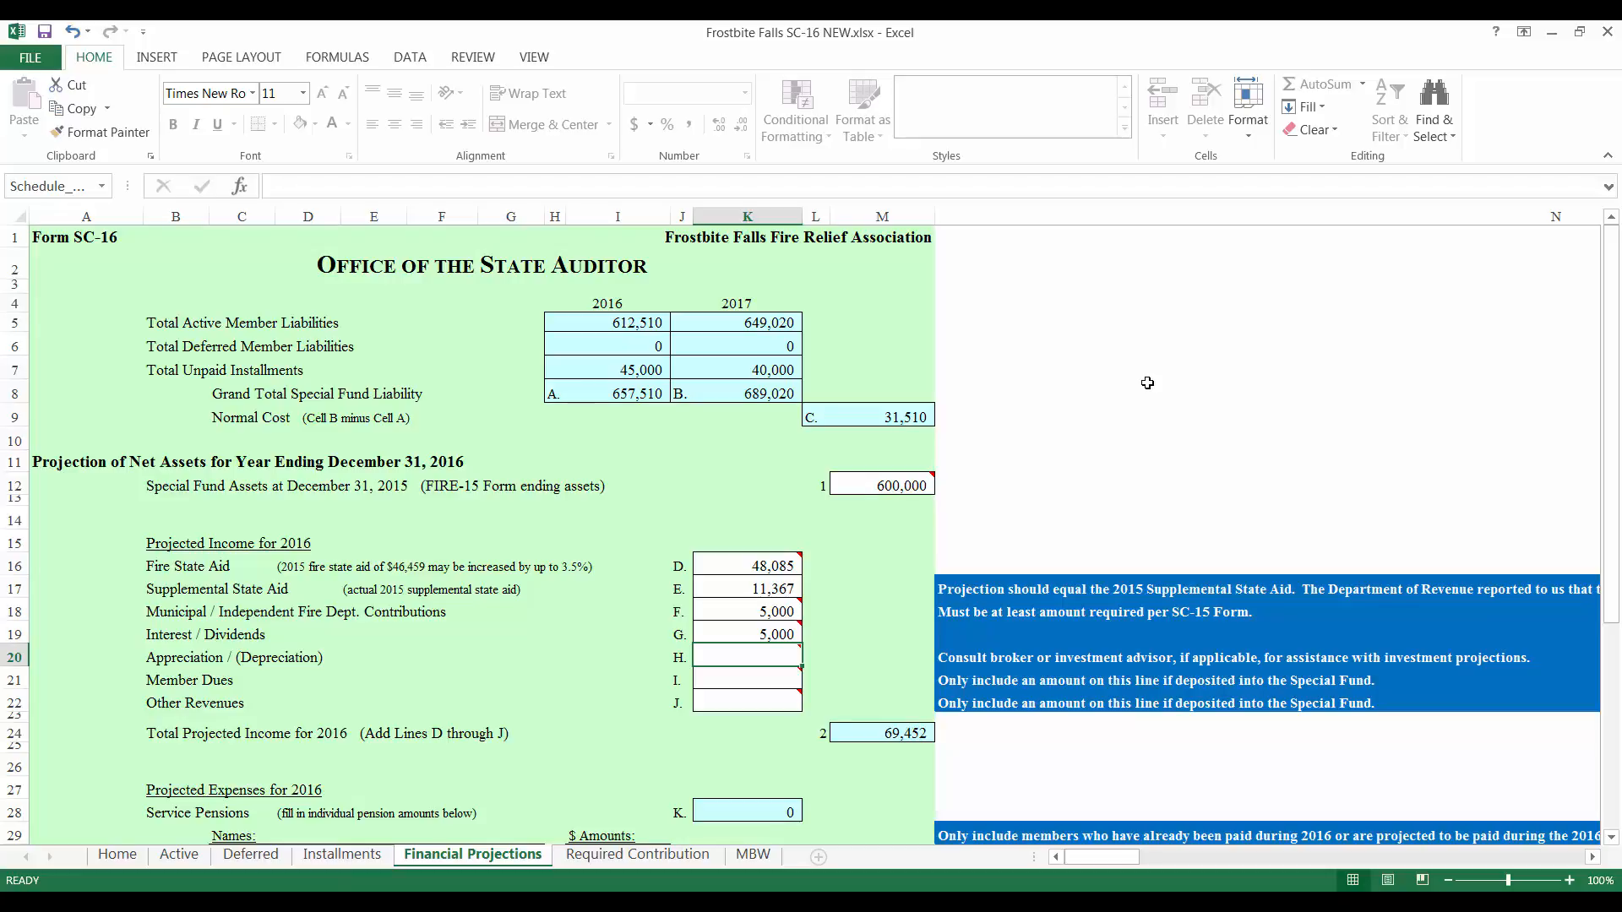
pyautogui.write('30000')
pyautogui.press('Return')
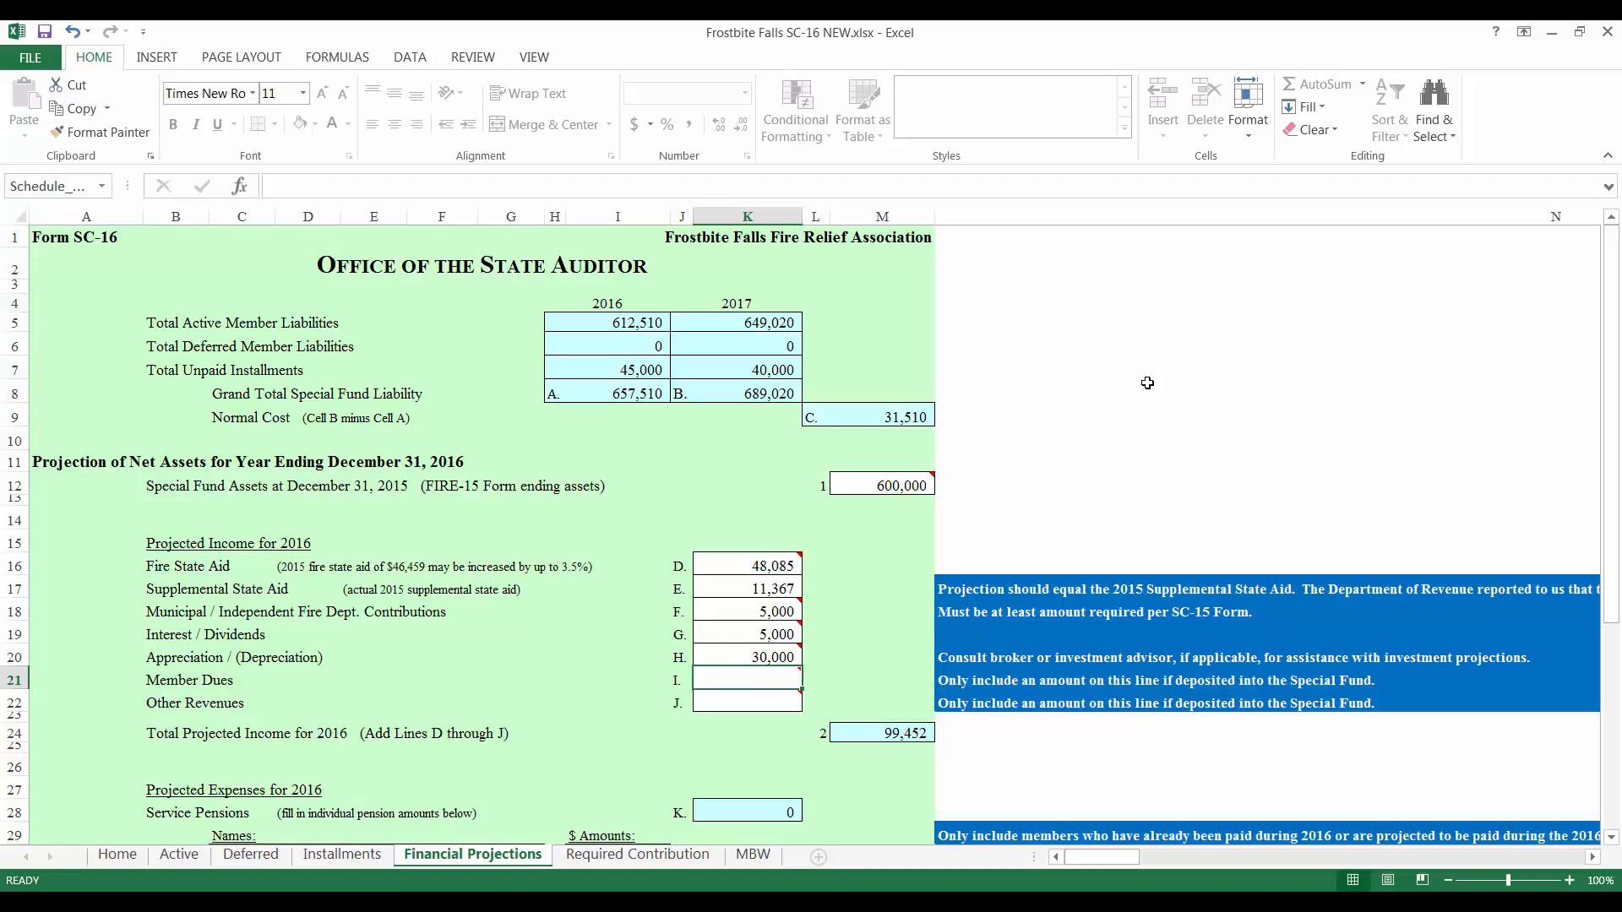
pyautogui.press('Down')
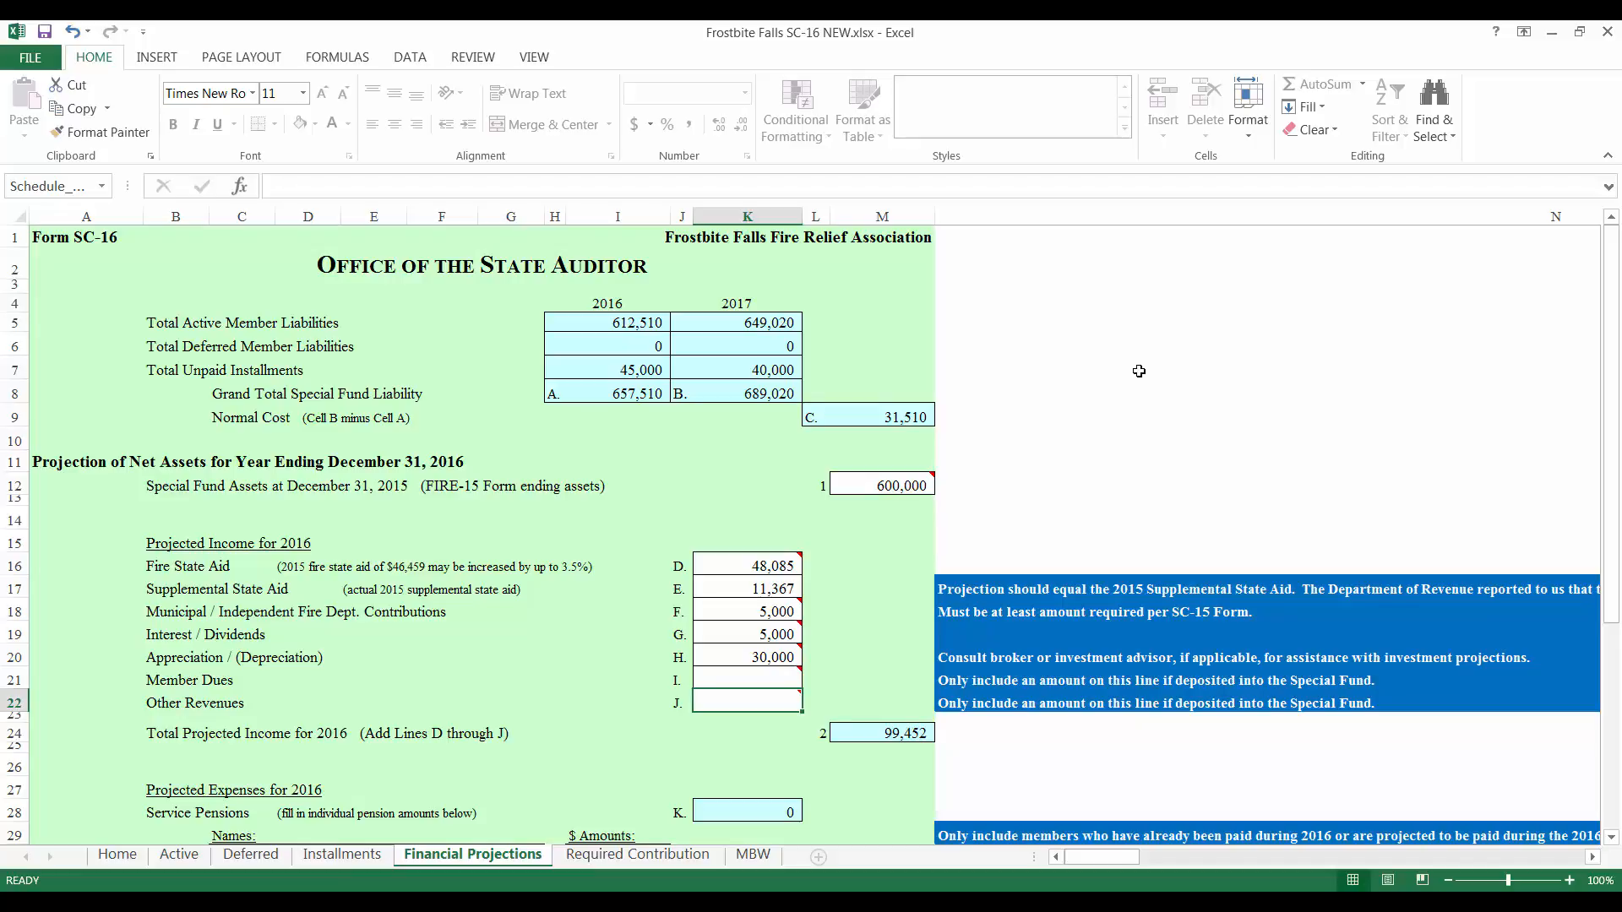
# Step: Add 'Member A' with a 40,000 service pension, then skip Other Benefits to Administrative Expenses
pyautogui.scroll(-8, 1139, 371)
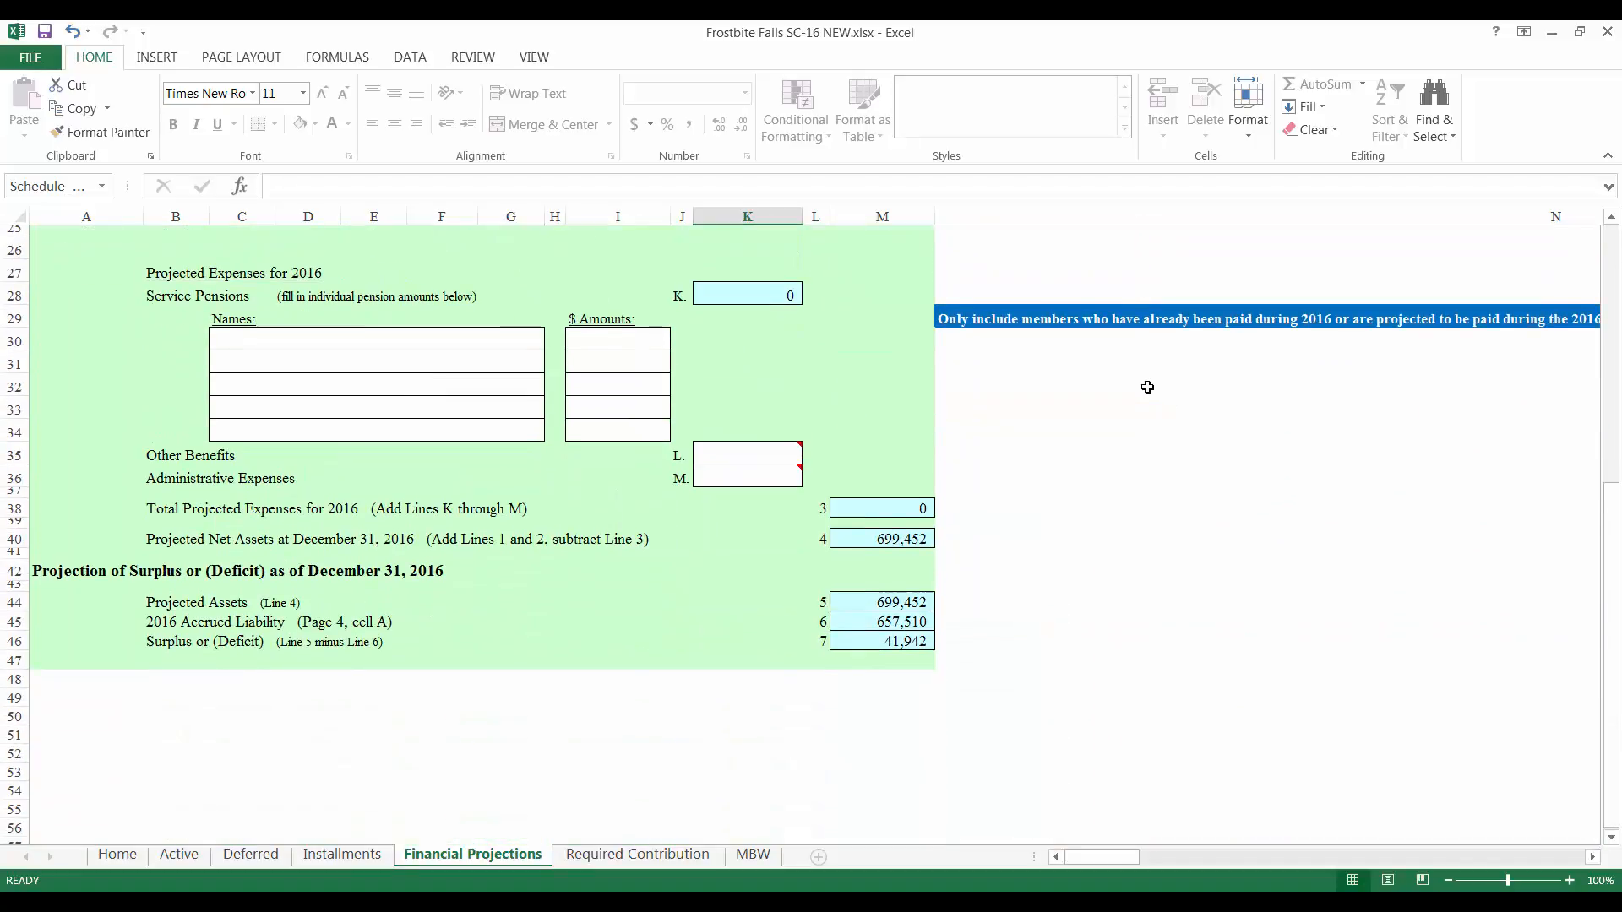
pyautogui.click(431, 347)
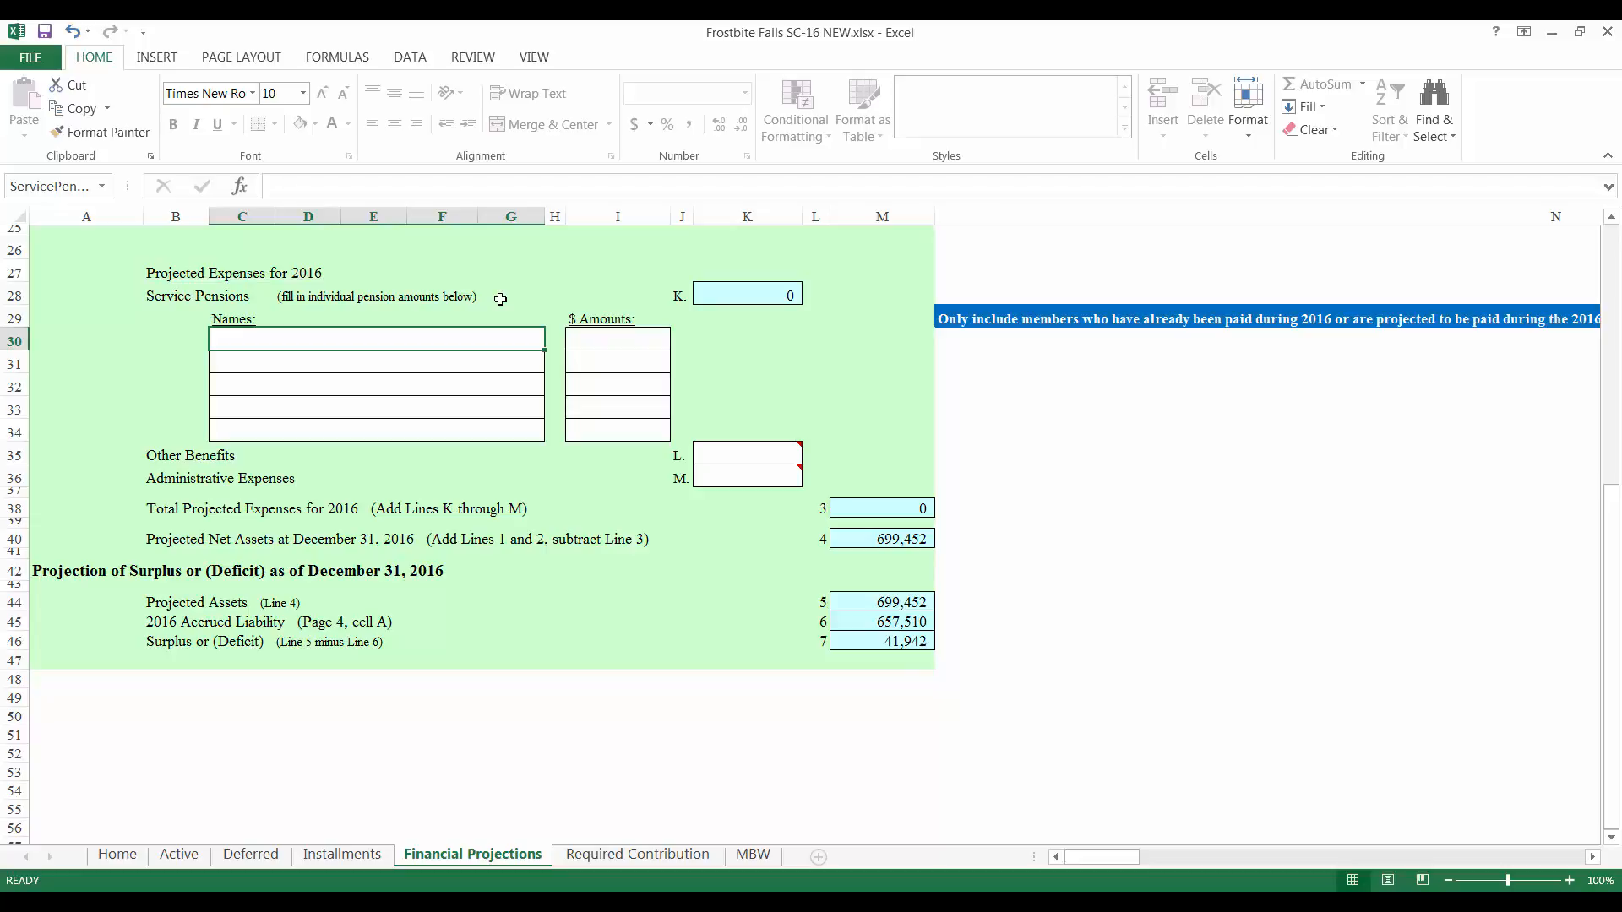
pyautogui.write('Member A')
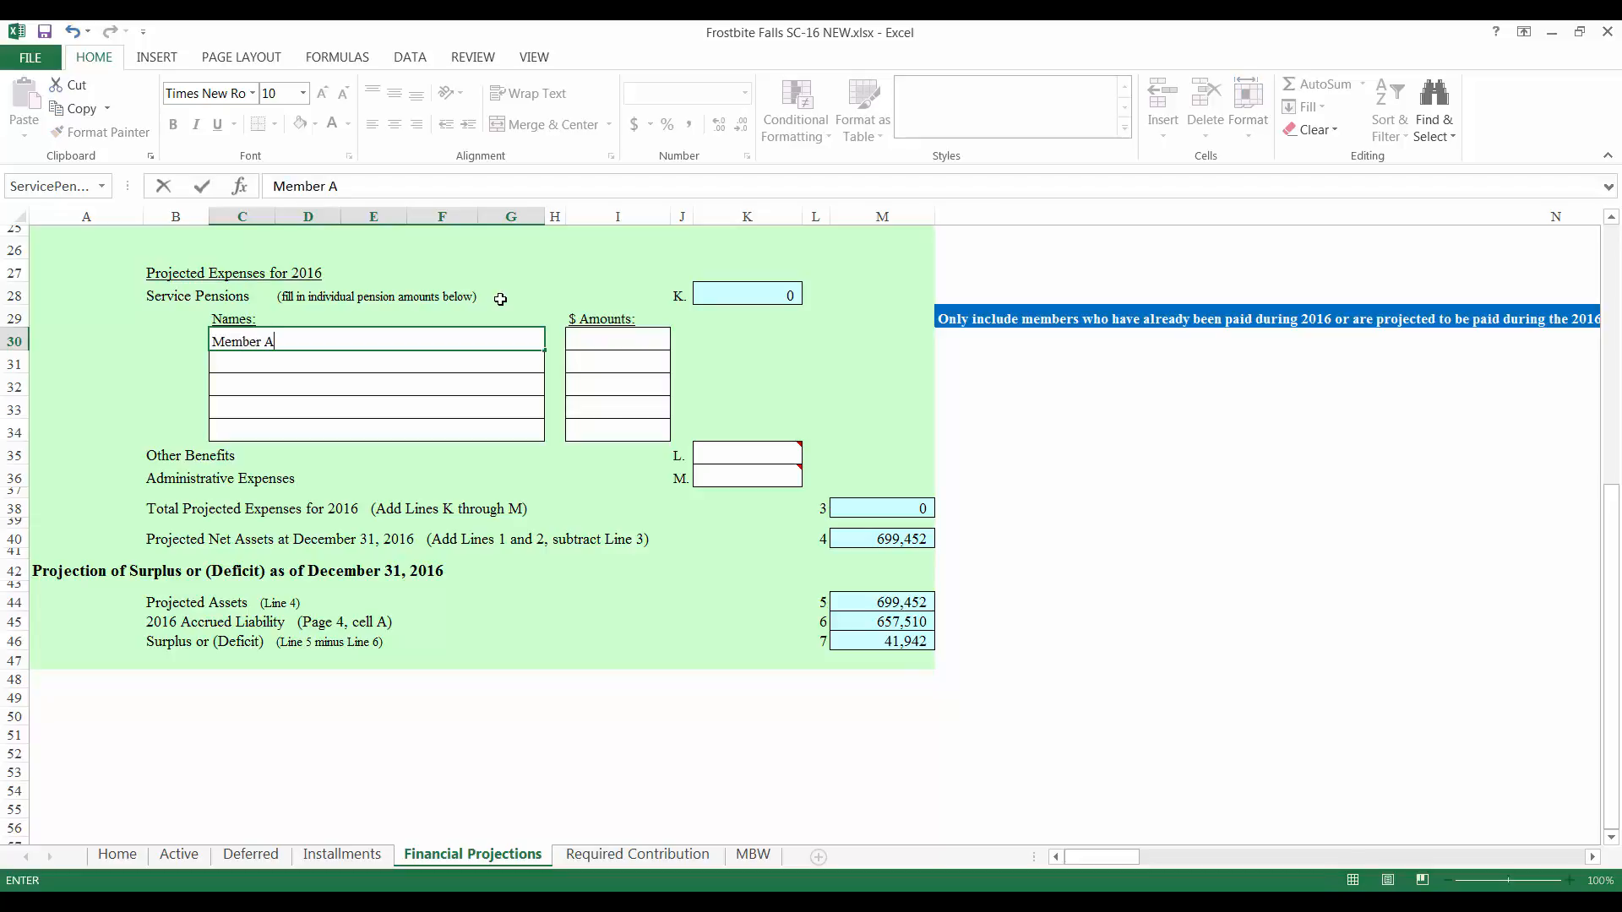
pyautogui.press('Tab')
pyautogui.write('40000')
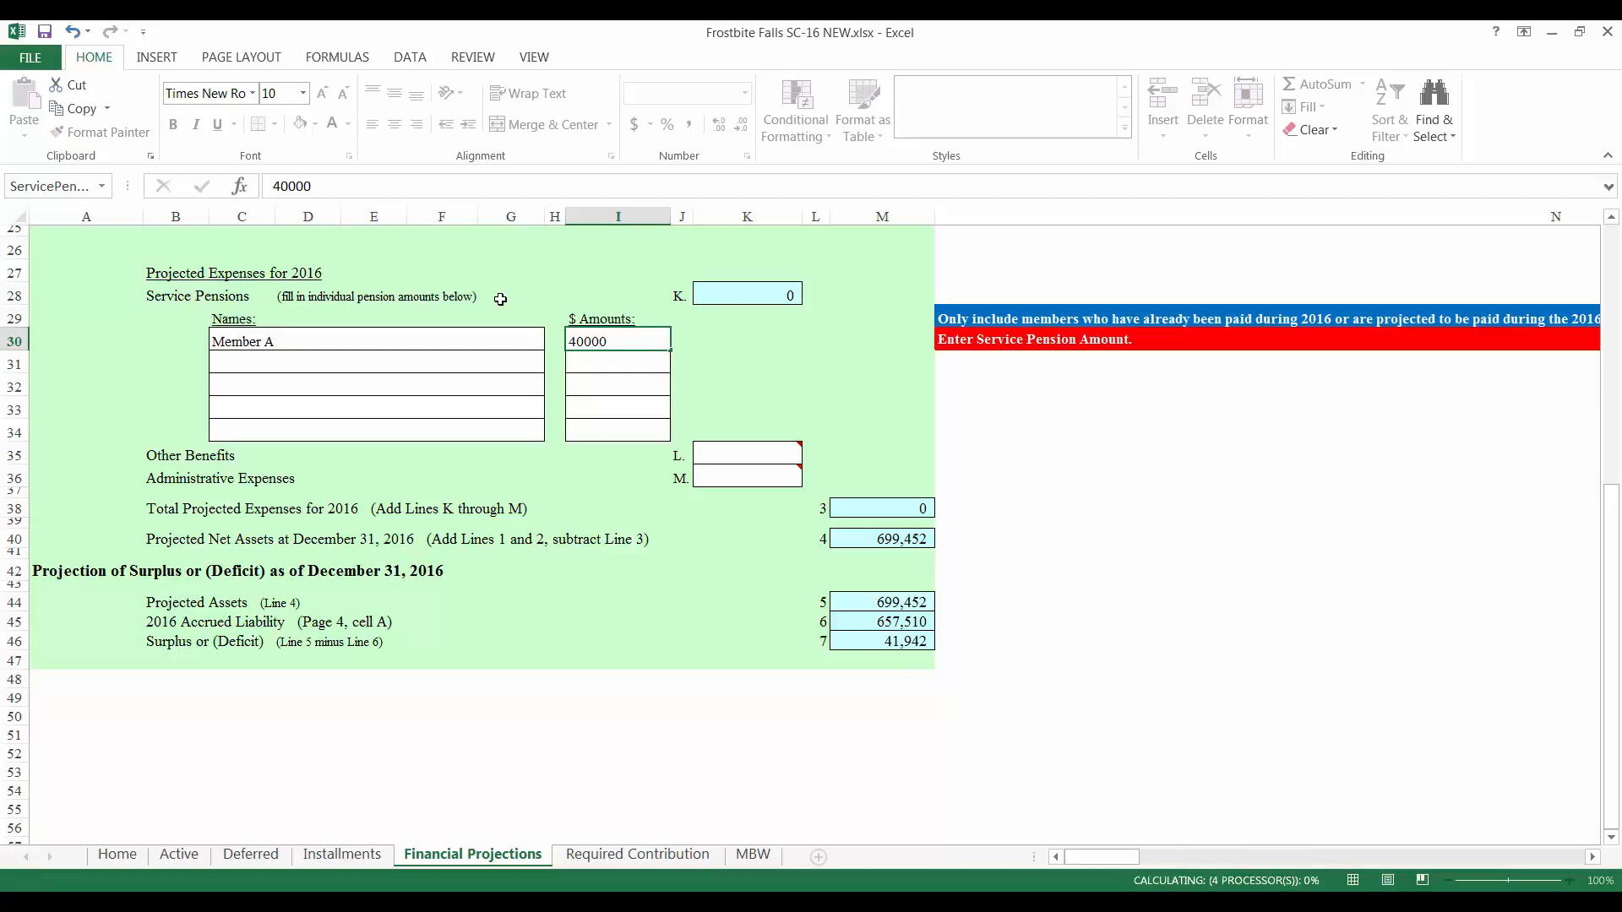
pyautogui.press('Return')
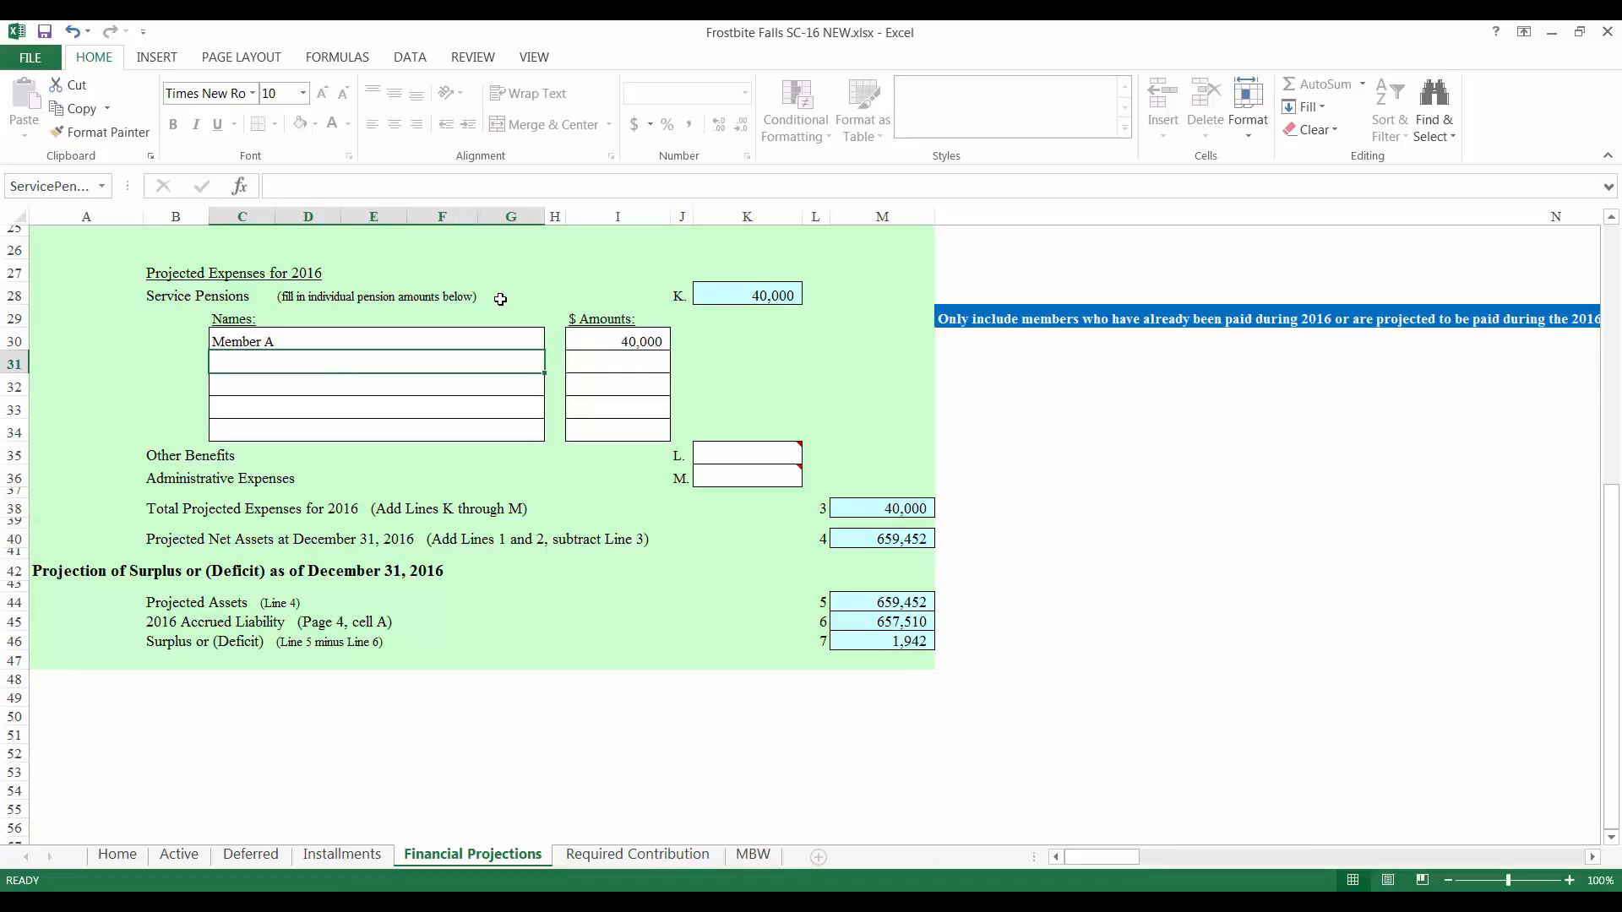
pyautogui.click(772, 453)
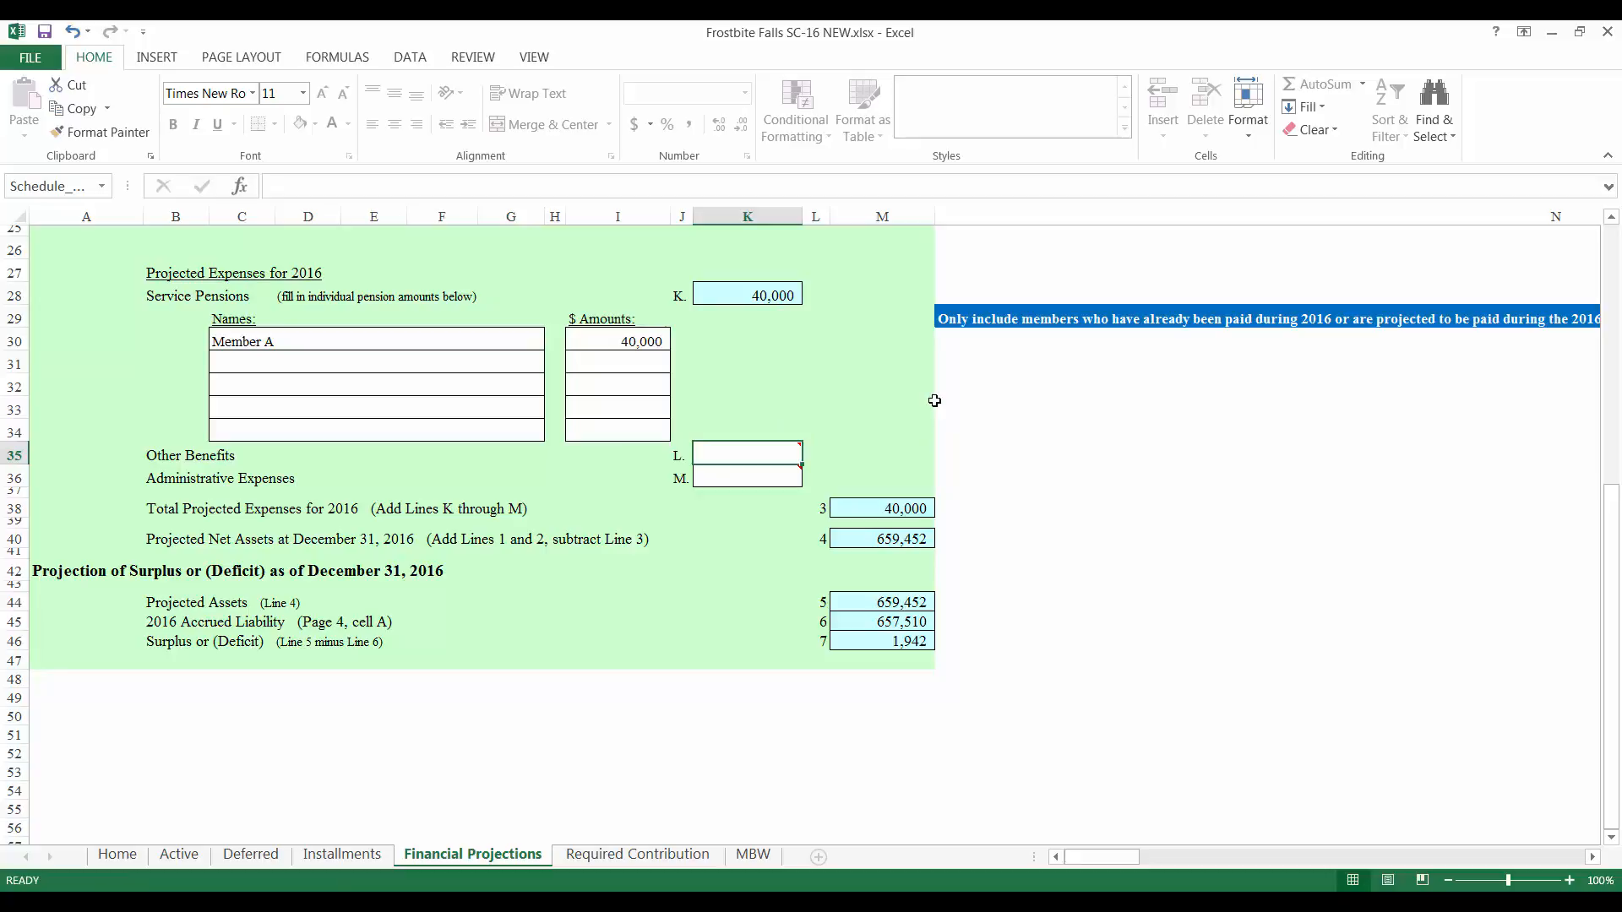
pyautogui.press('Return')
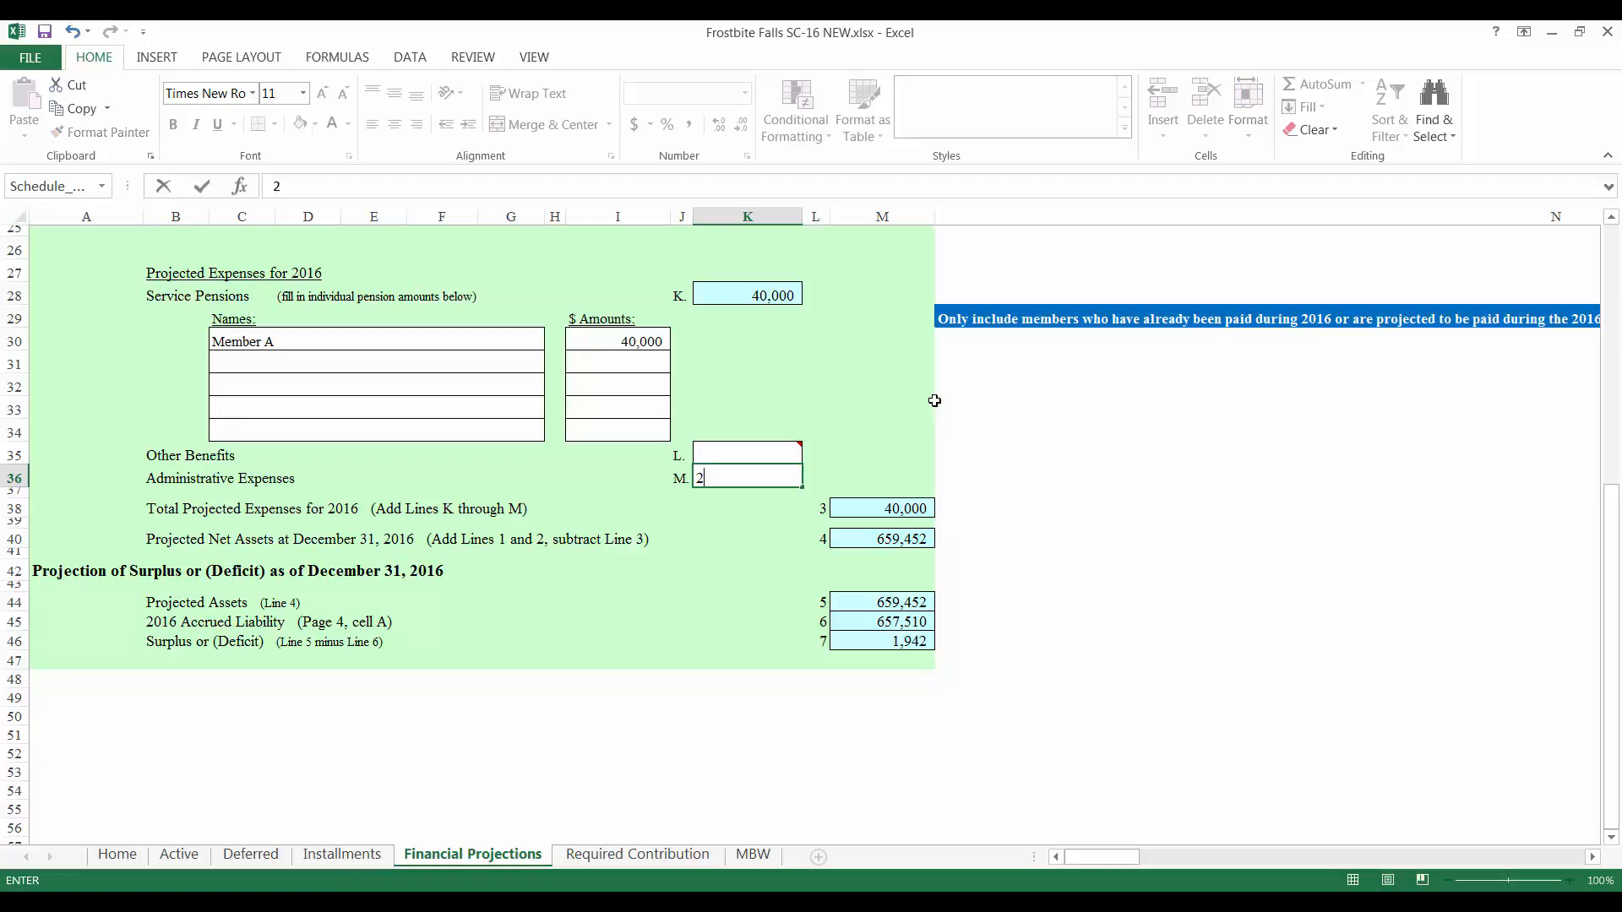
# Step: Enter 2,000 administrative expenses in K36 and review the resulting 58 deficit
pyautogui.write('2000')
pyautogui.press('Return')
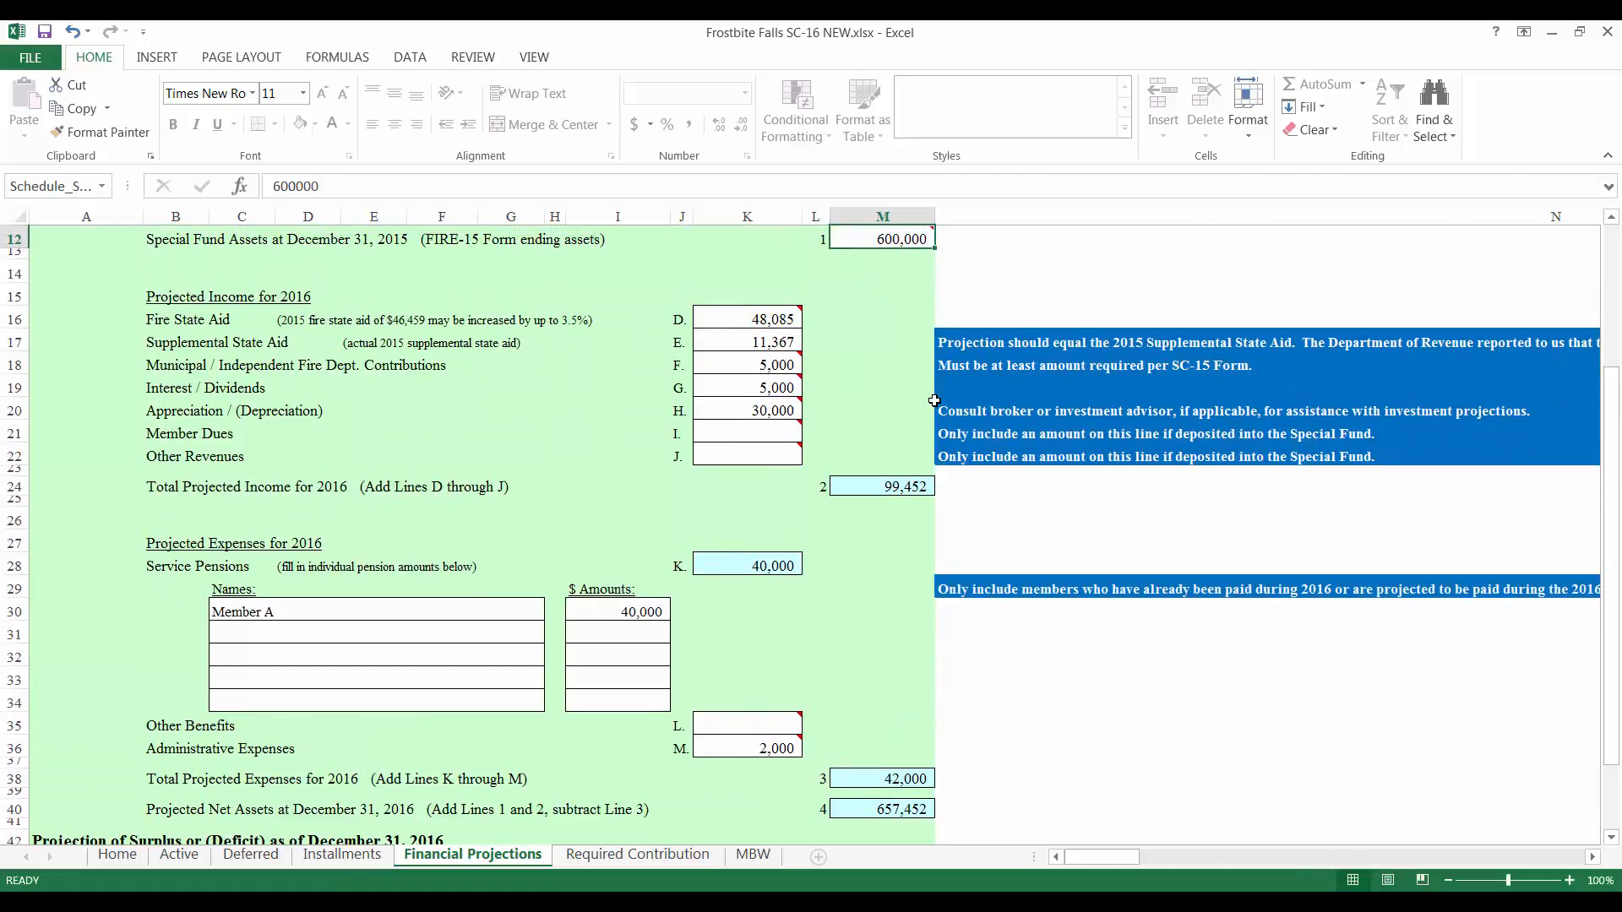
pyautogui.scroll(-2, 959, 403)
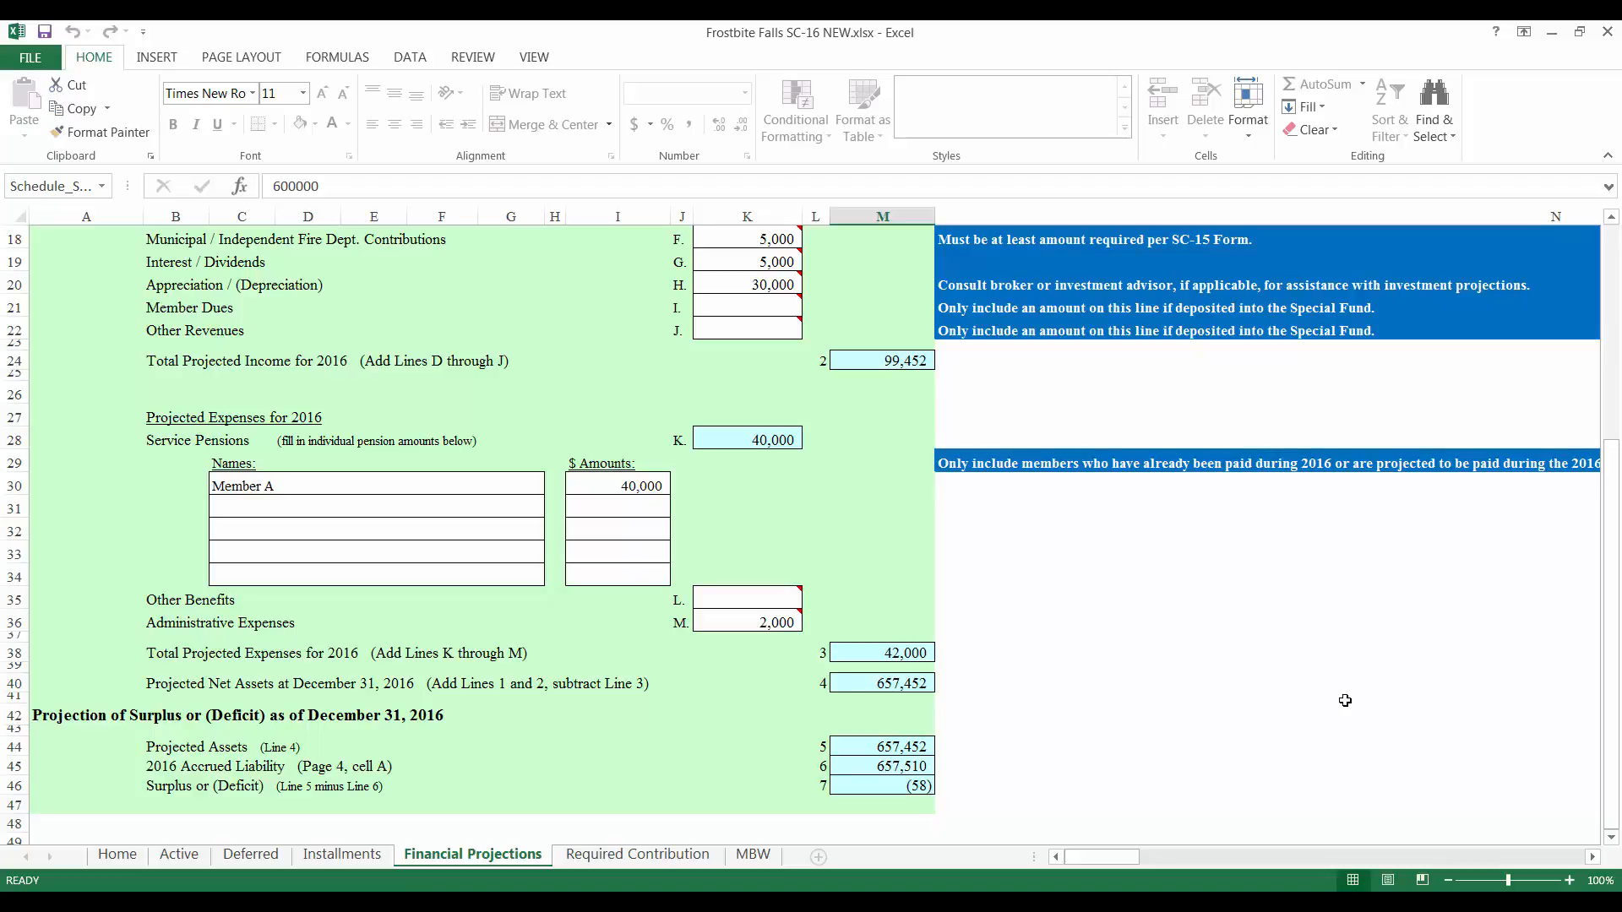
# Step: Switch to the SC-16 Required Contribution sheet
pyautogui.click(663, 857)
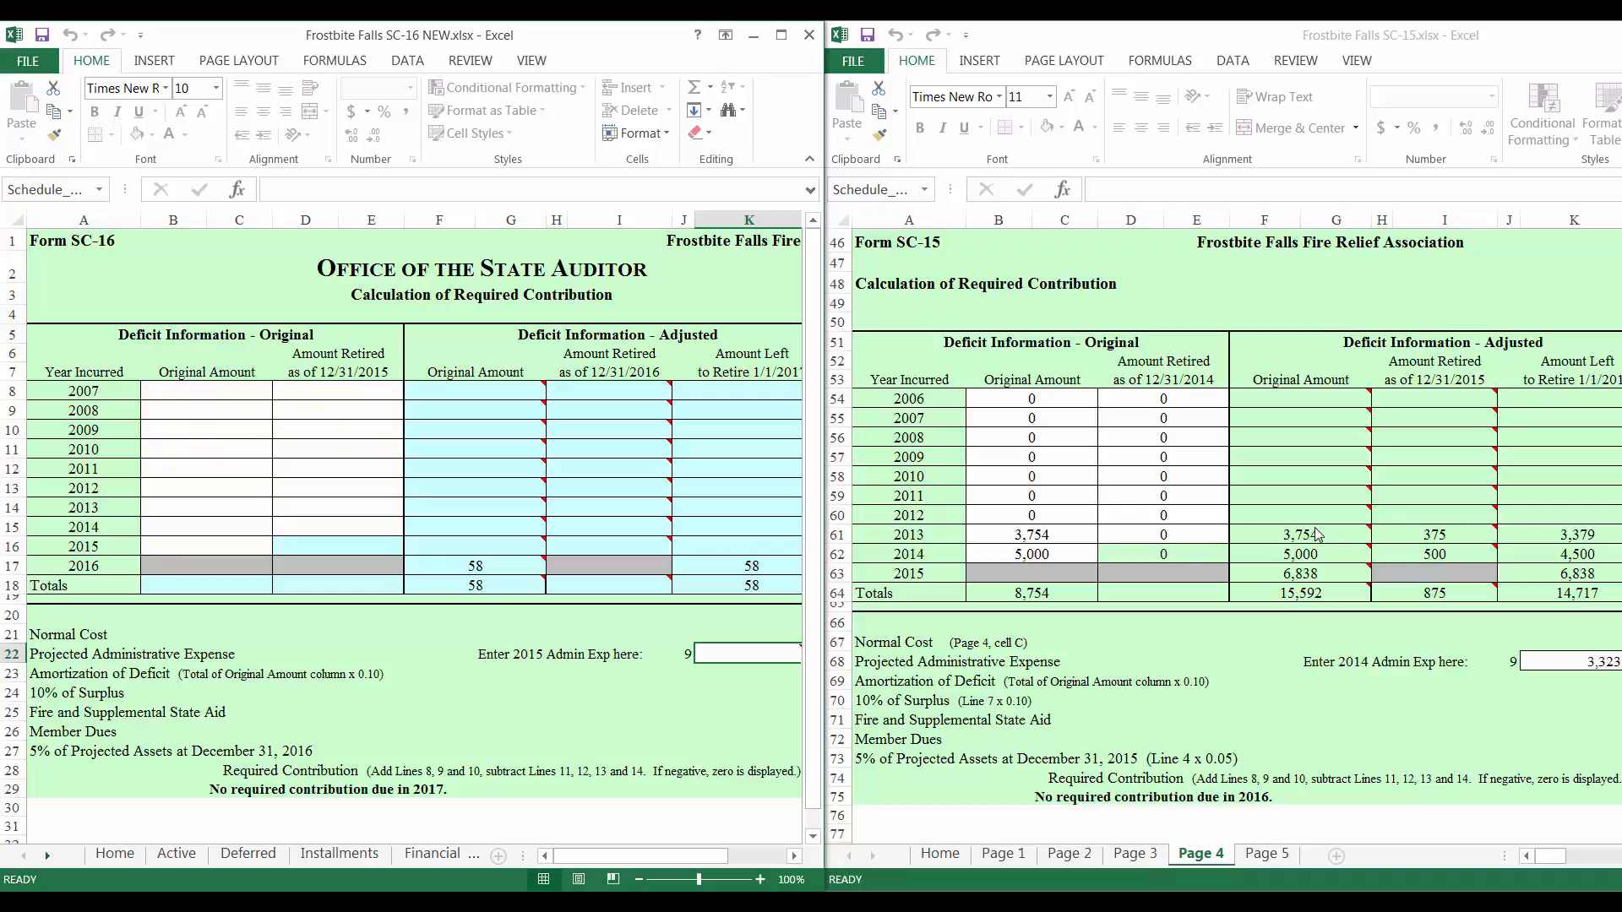
# Step: Enter the 2013 deficit as 3,754 original with 375 retired
pyautogui.click(233, 510)
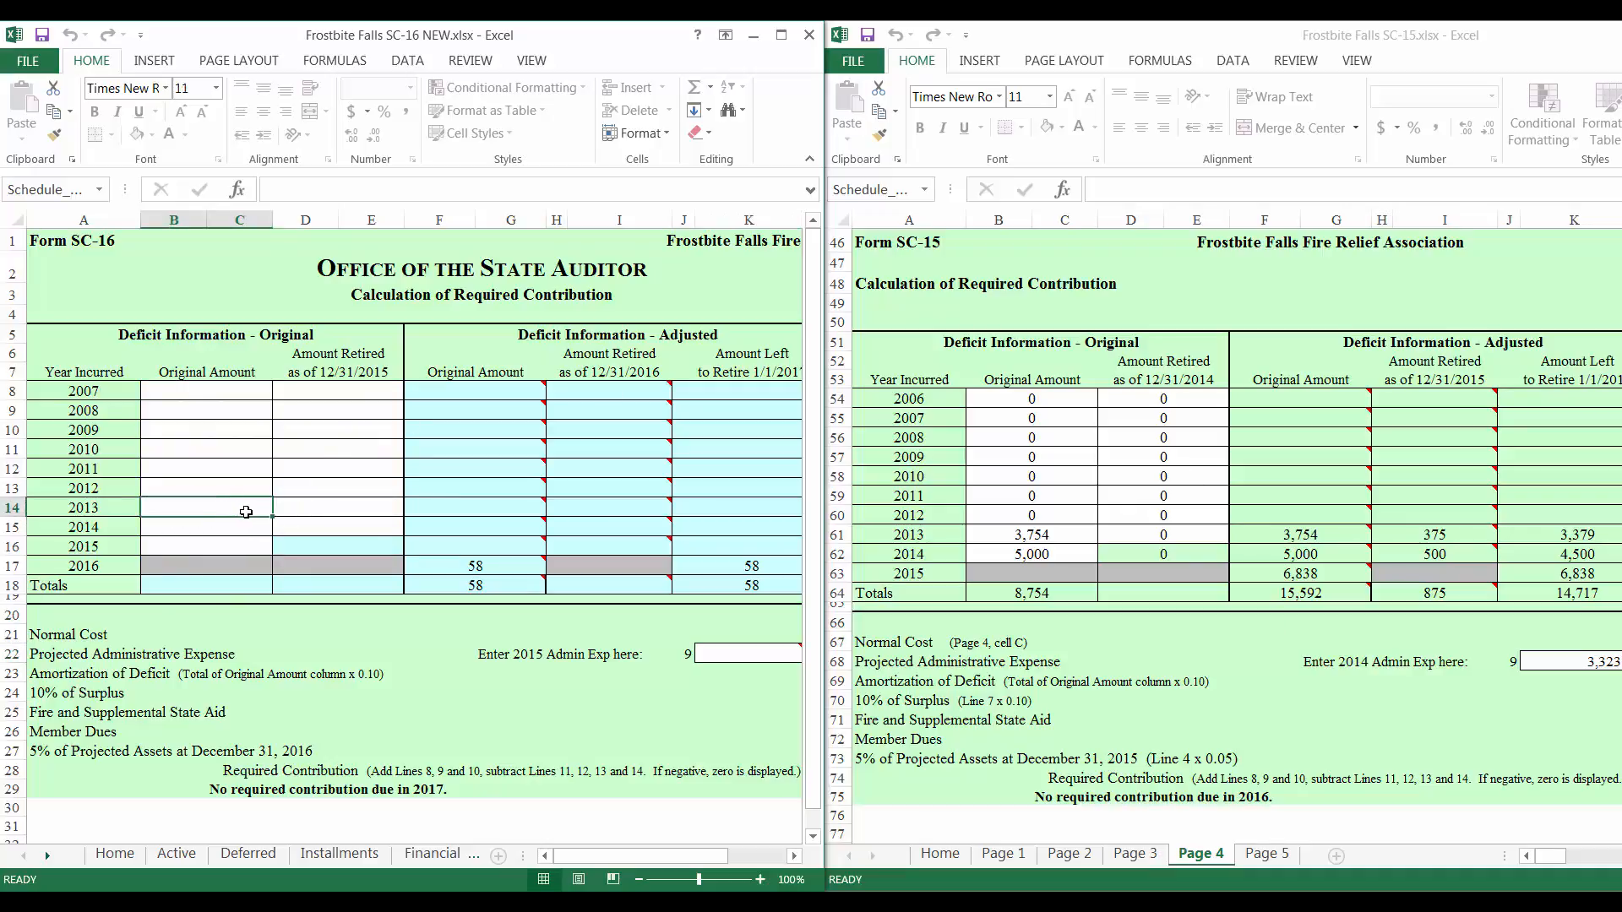
pyautogui.write('3754')
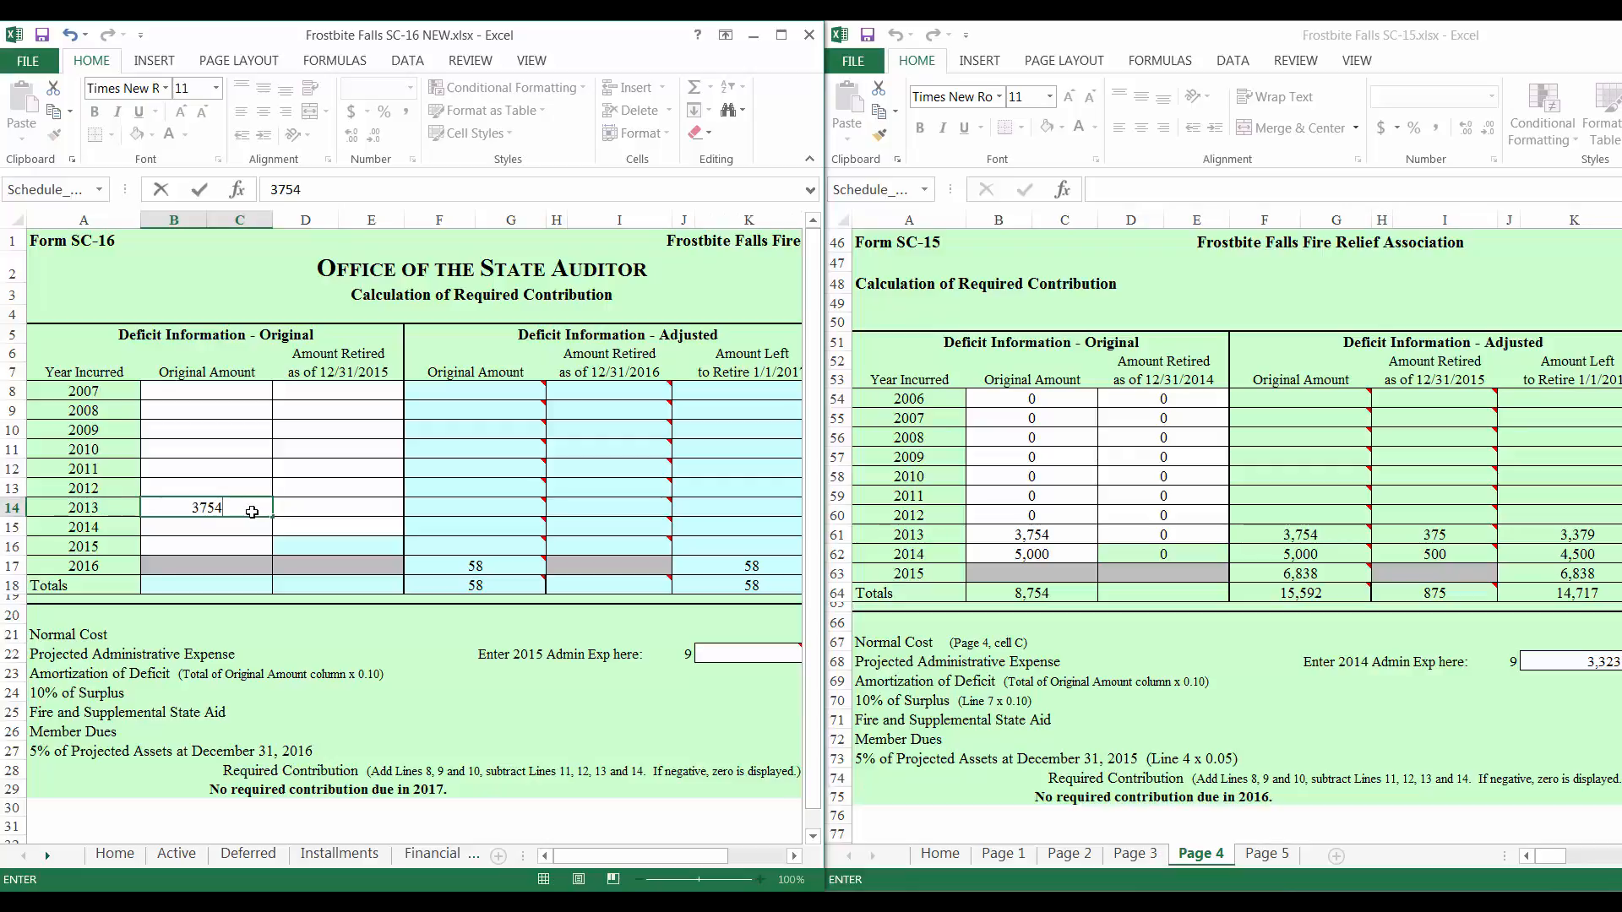
pyautogui.hotkey('ctrl', 'Return')
pyautogui.press('Tab')
pyautogui.write('375')
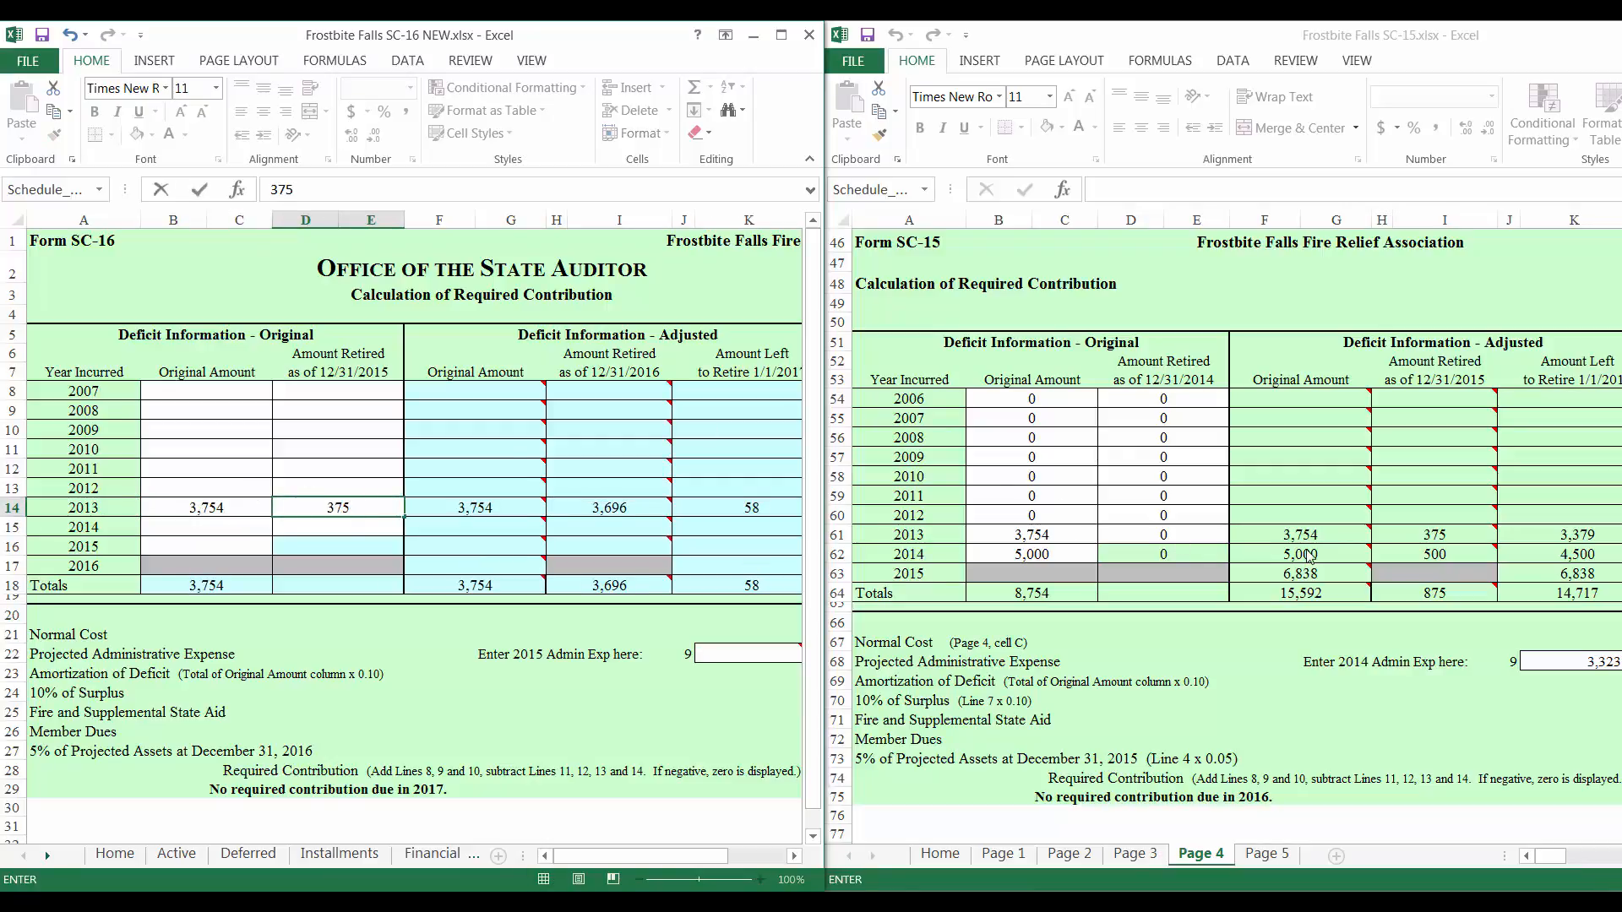
pyautogui.click(197, 523)
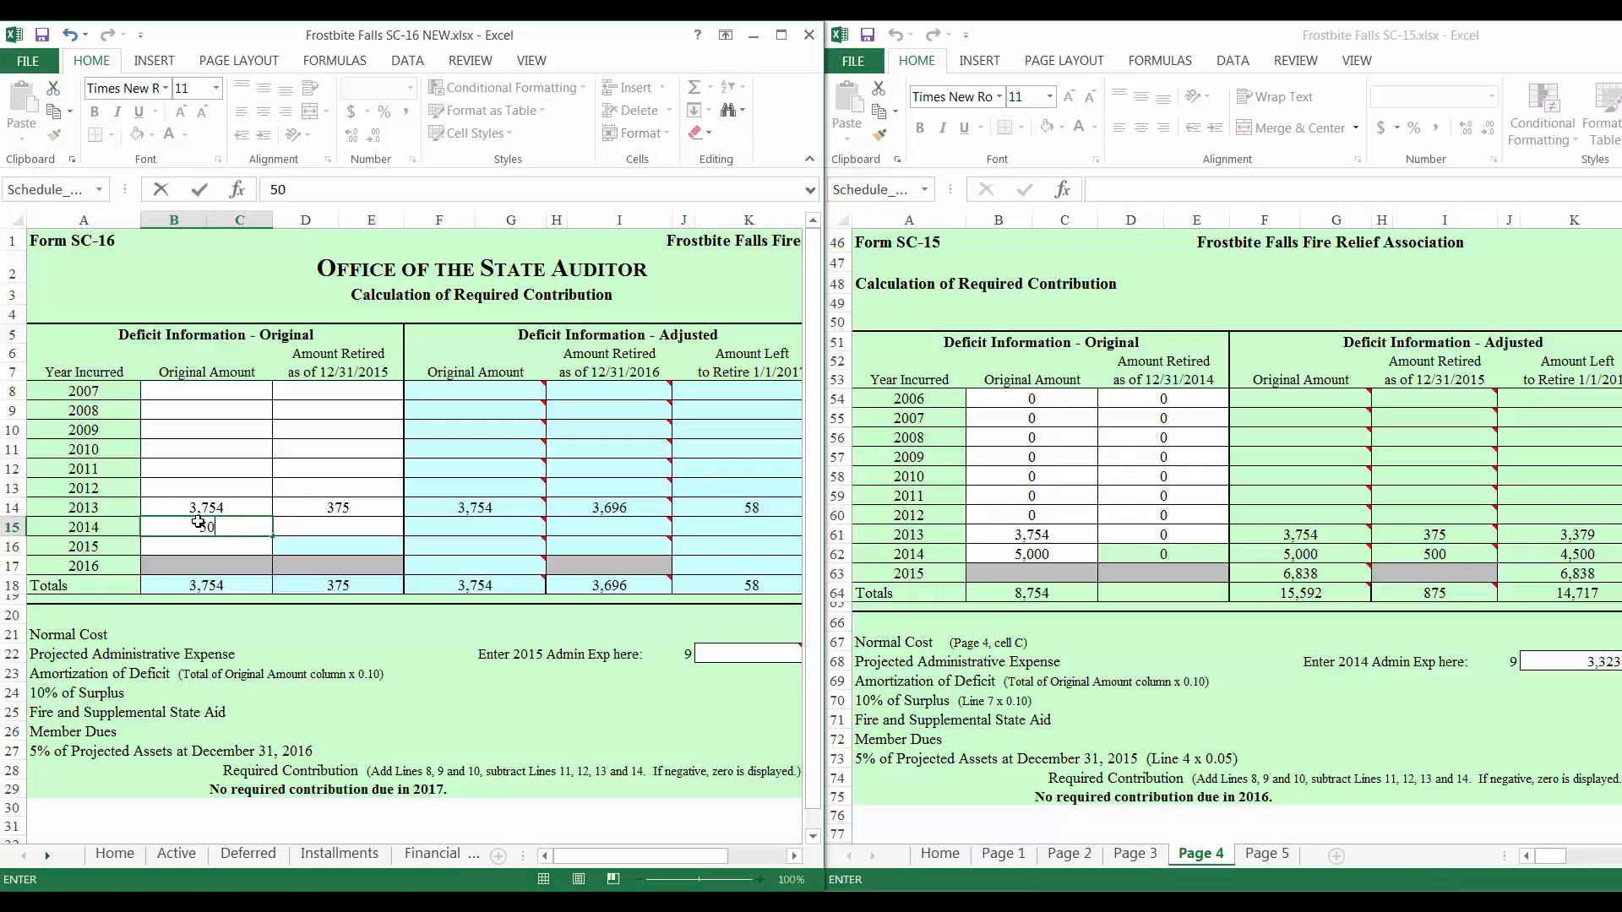
# Step: Enter the 2014 deficit as 5,000 with 500 retired, and 6,838 for 2015
pyautogui.write('5000')
pyautogui.press('Tab')
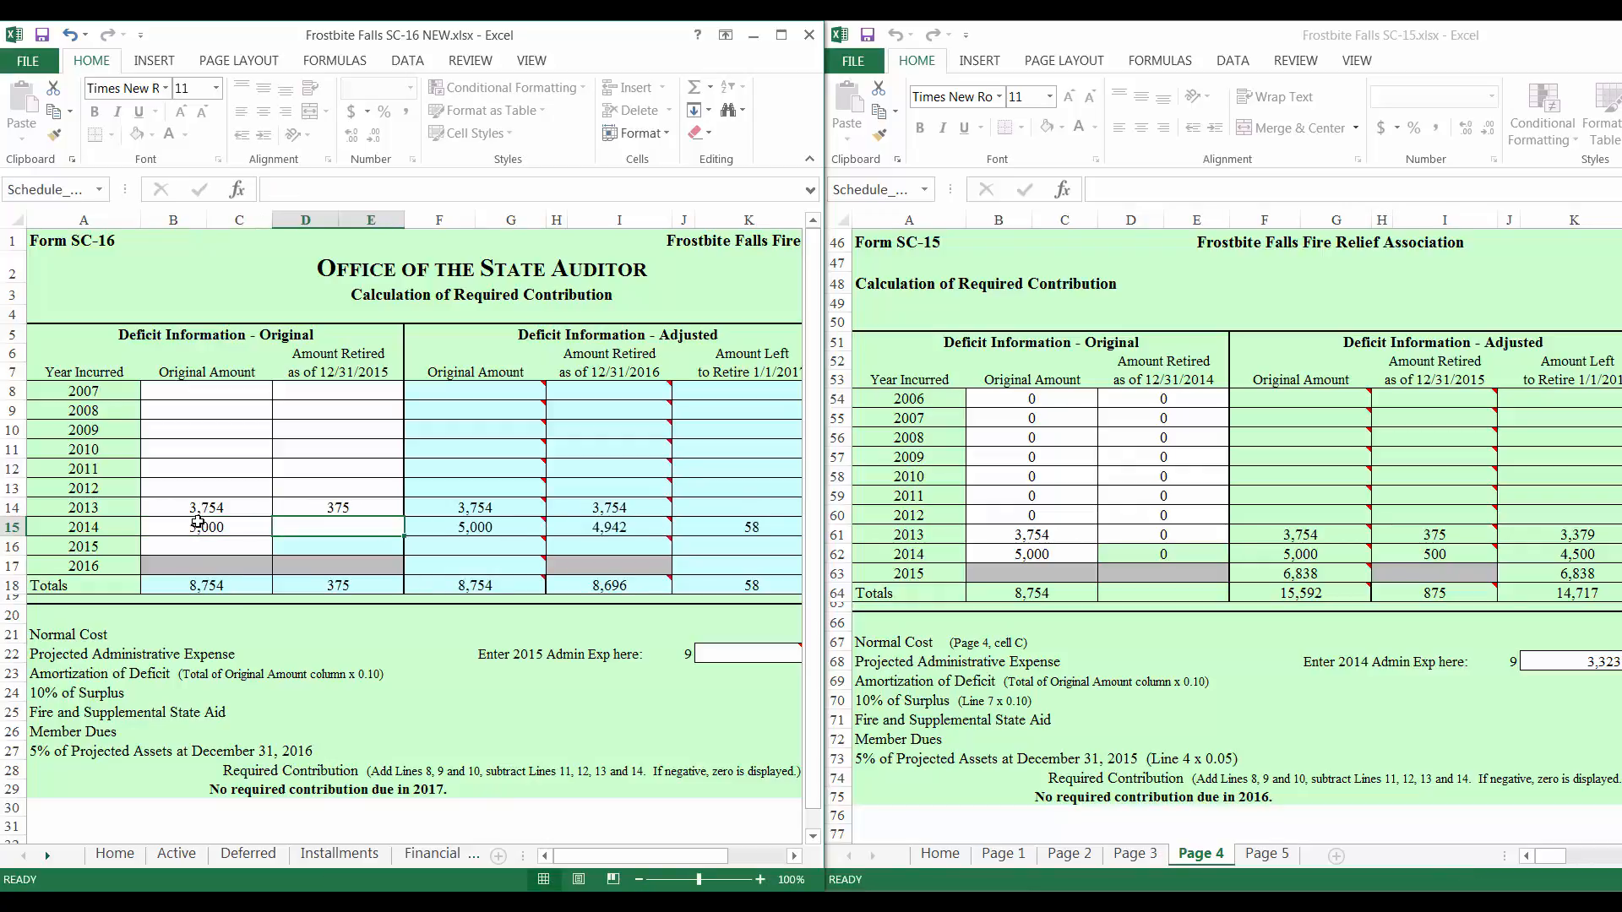
pyautogui.write('500')
pyautogui.press('Return')
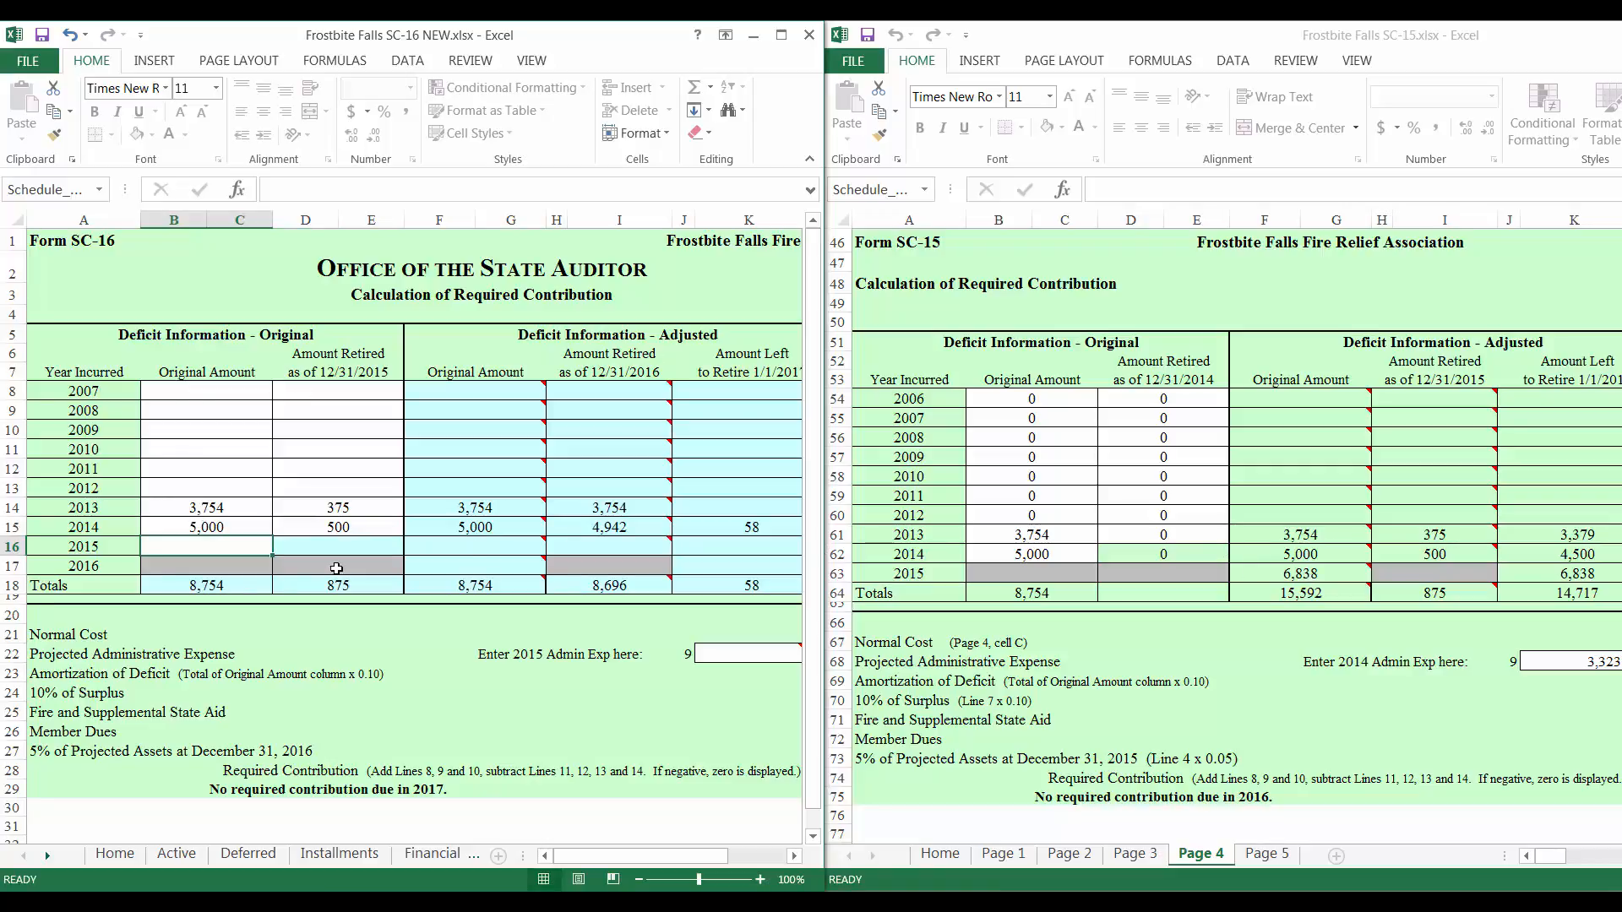
pyautogui.write('6838')
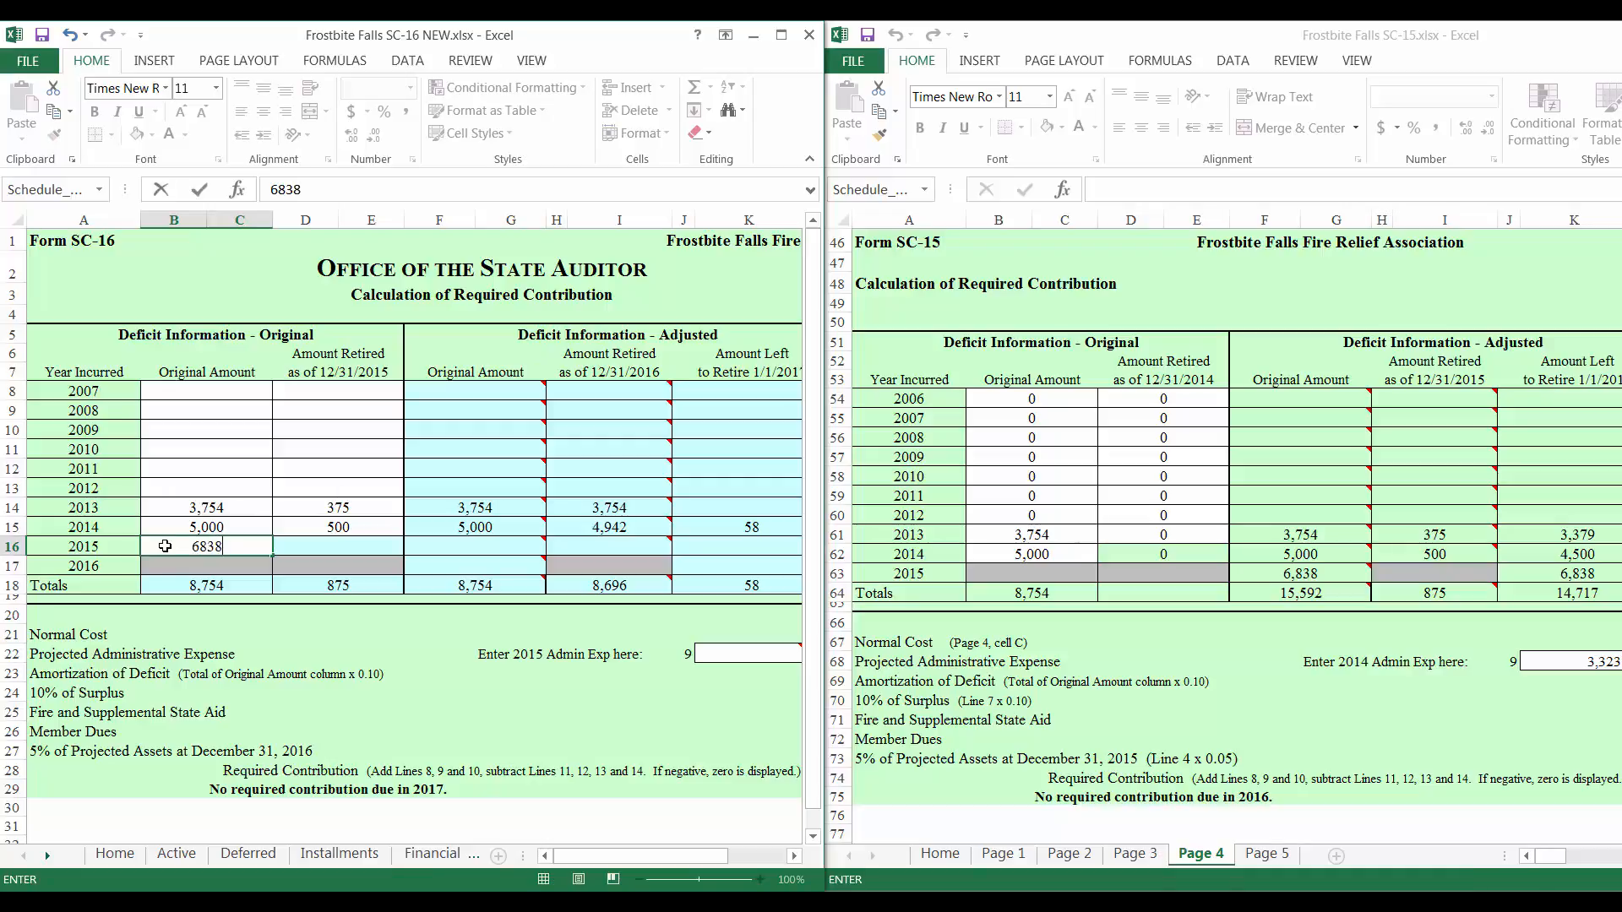
pyautogui.press('Return')
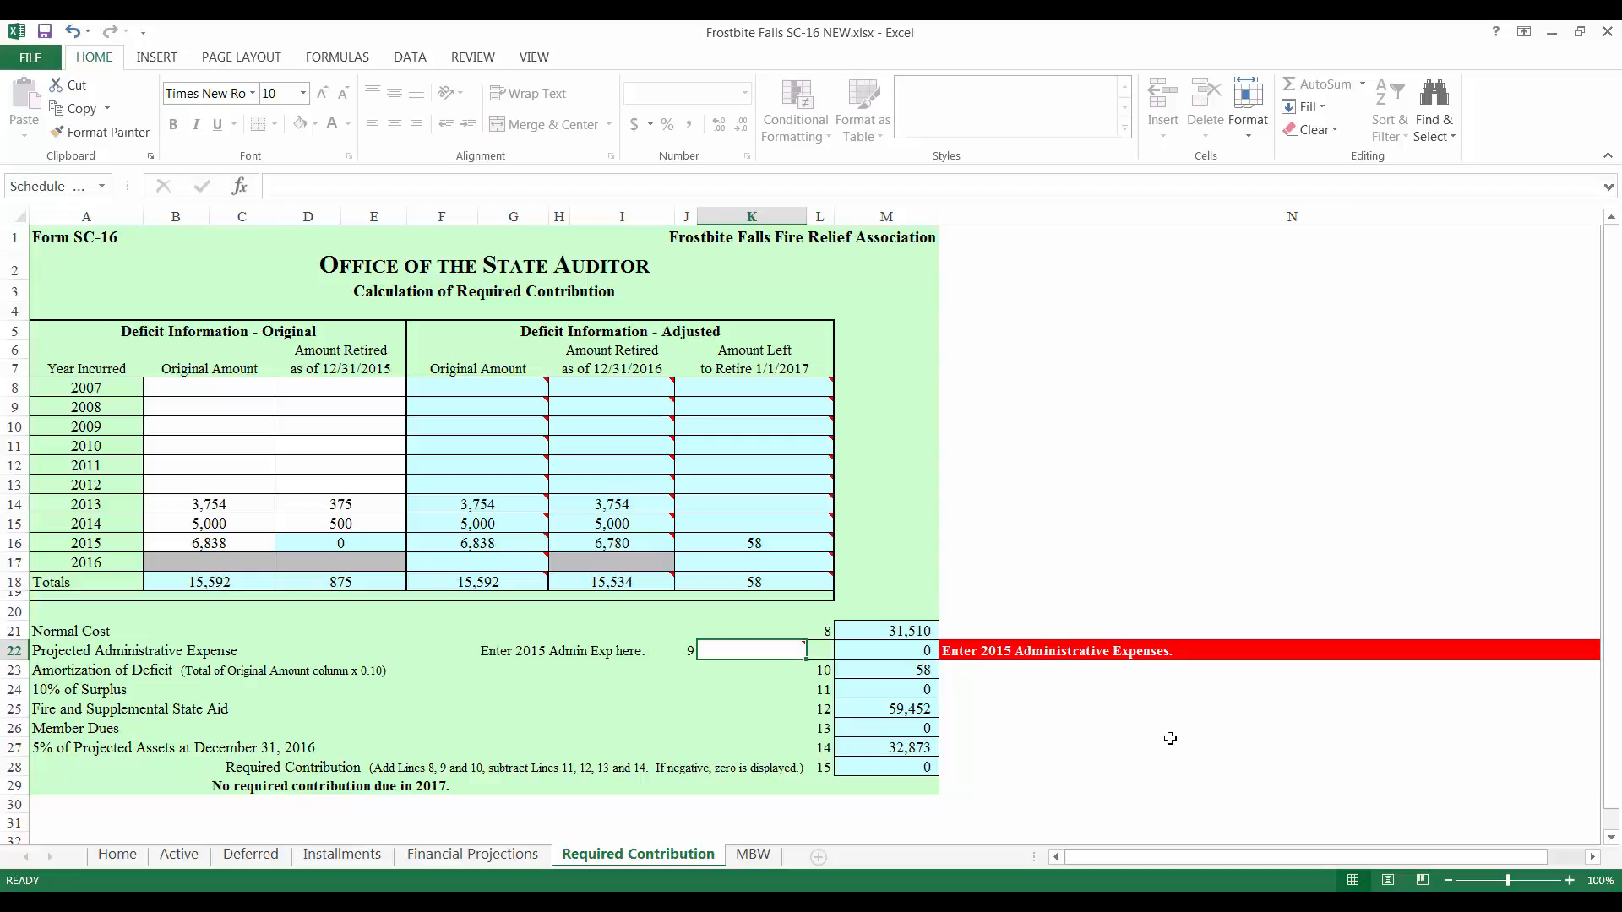
# Step: Enter 1,000 as the 2015 administrative expense in K22
pyautogui.write('1000')
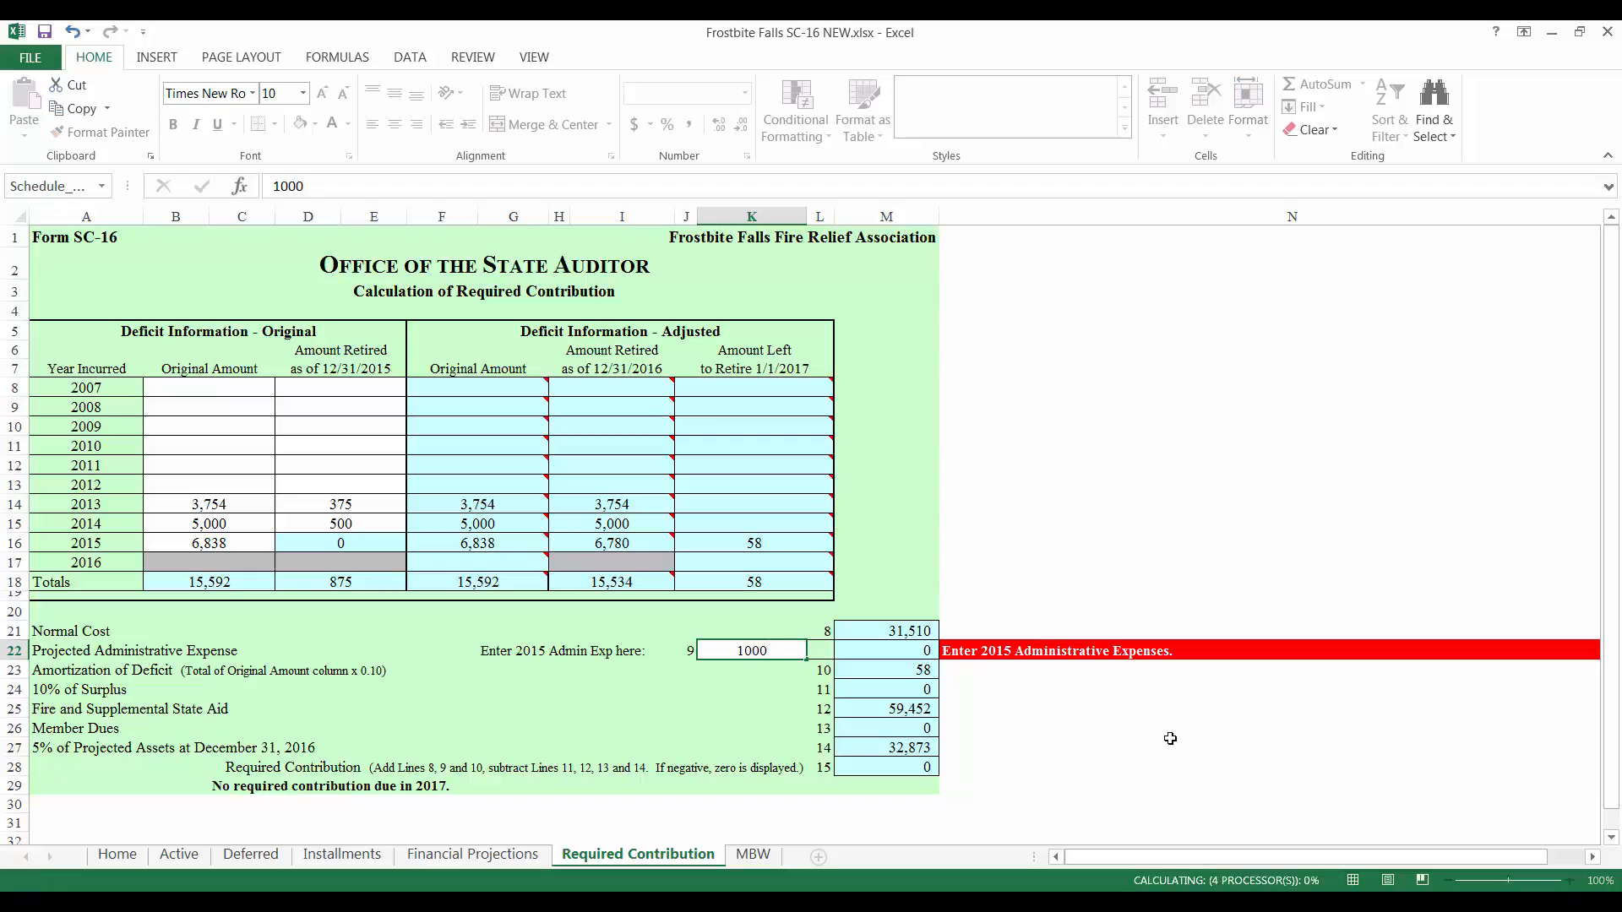
pyautogui.press('Return')
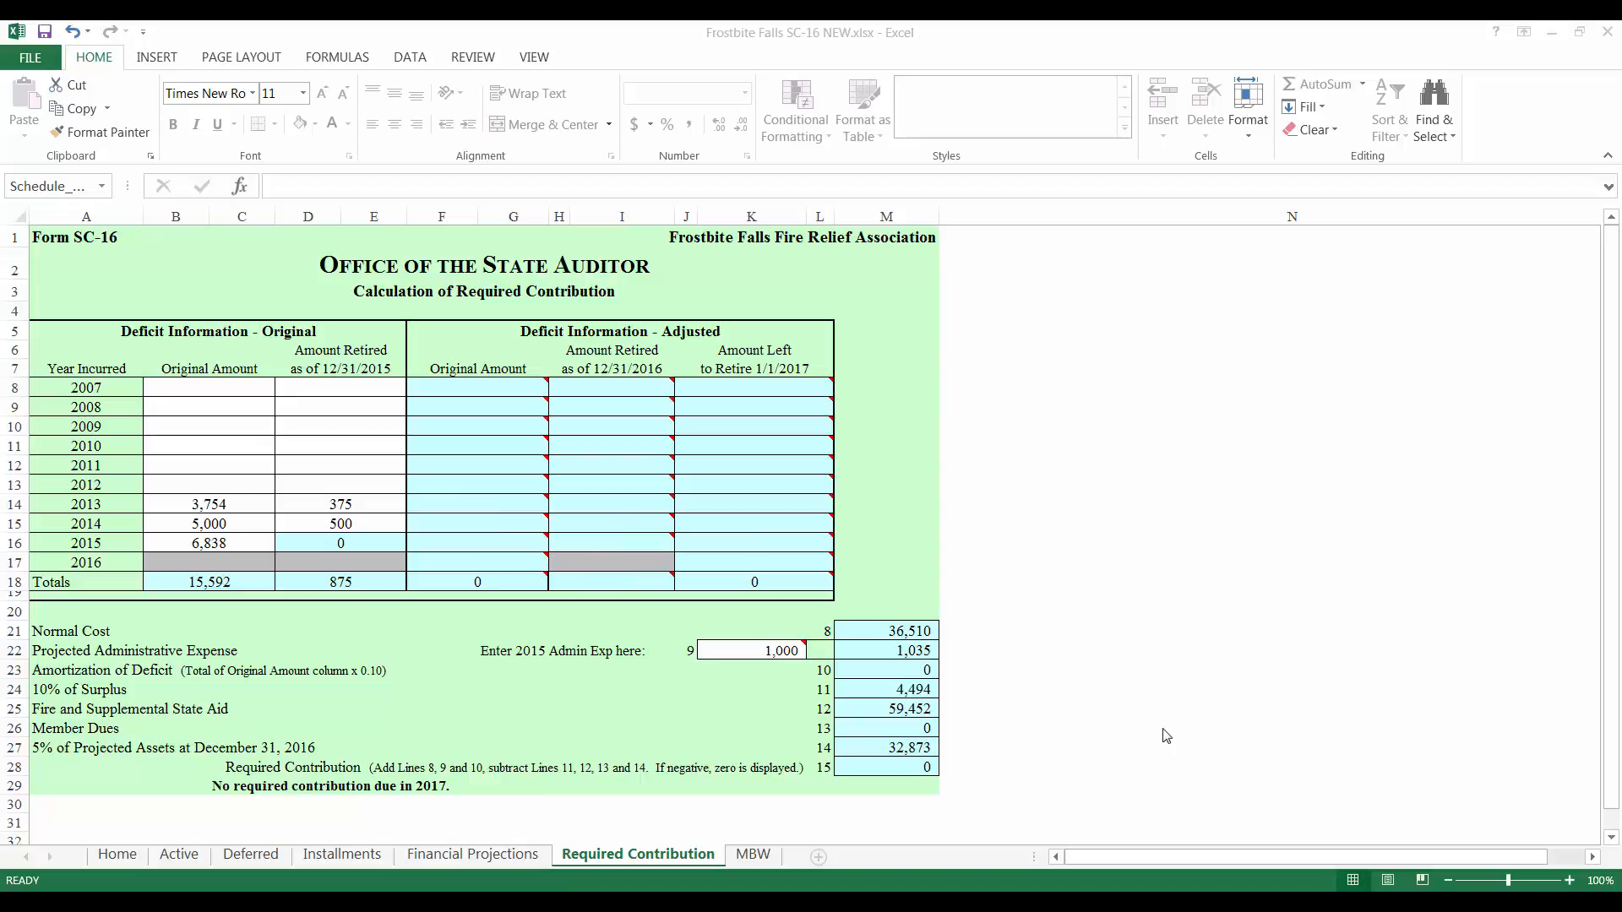
pyautogui.click(1163, 730)
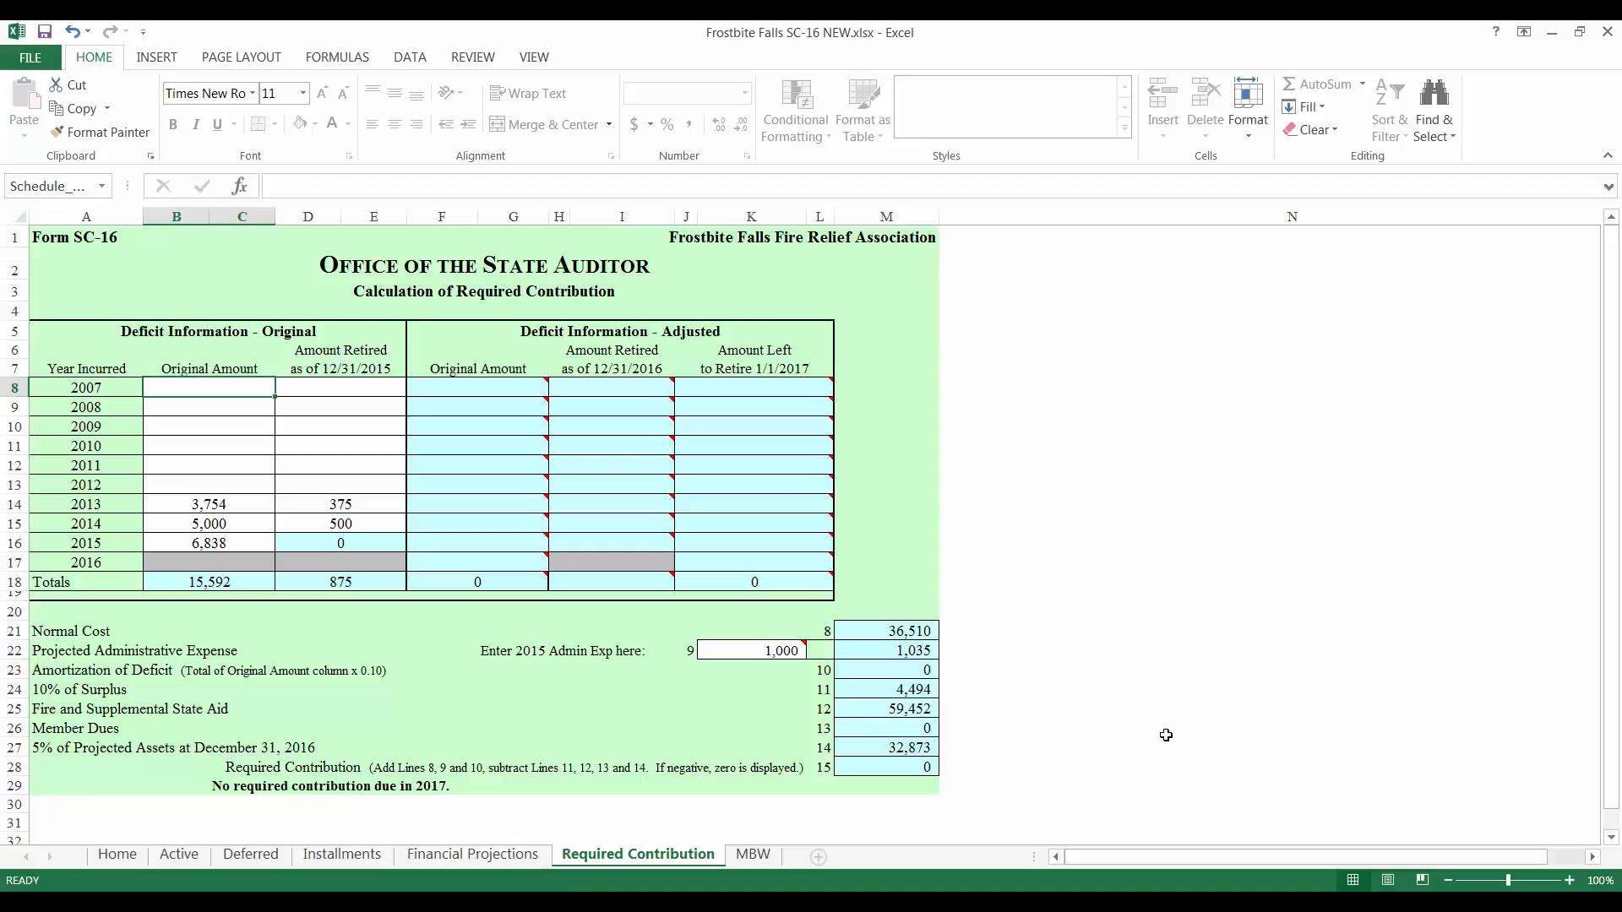
# Step: Check the Financial Projections, Installments, Deferred and Active sheets for remaining warnings
pyautogui.click(471, 855)
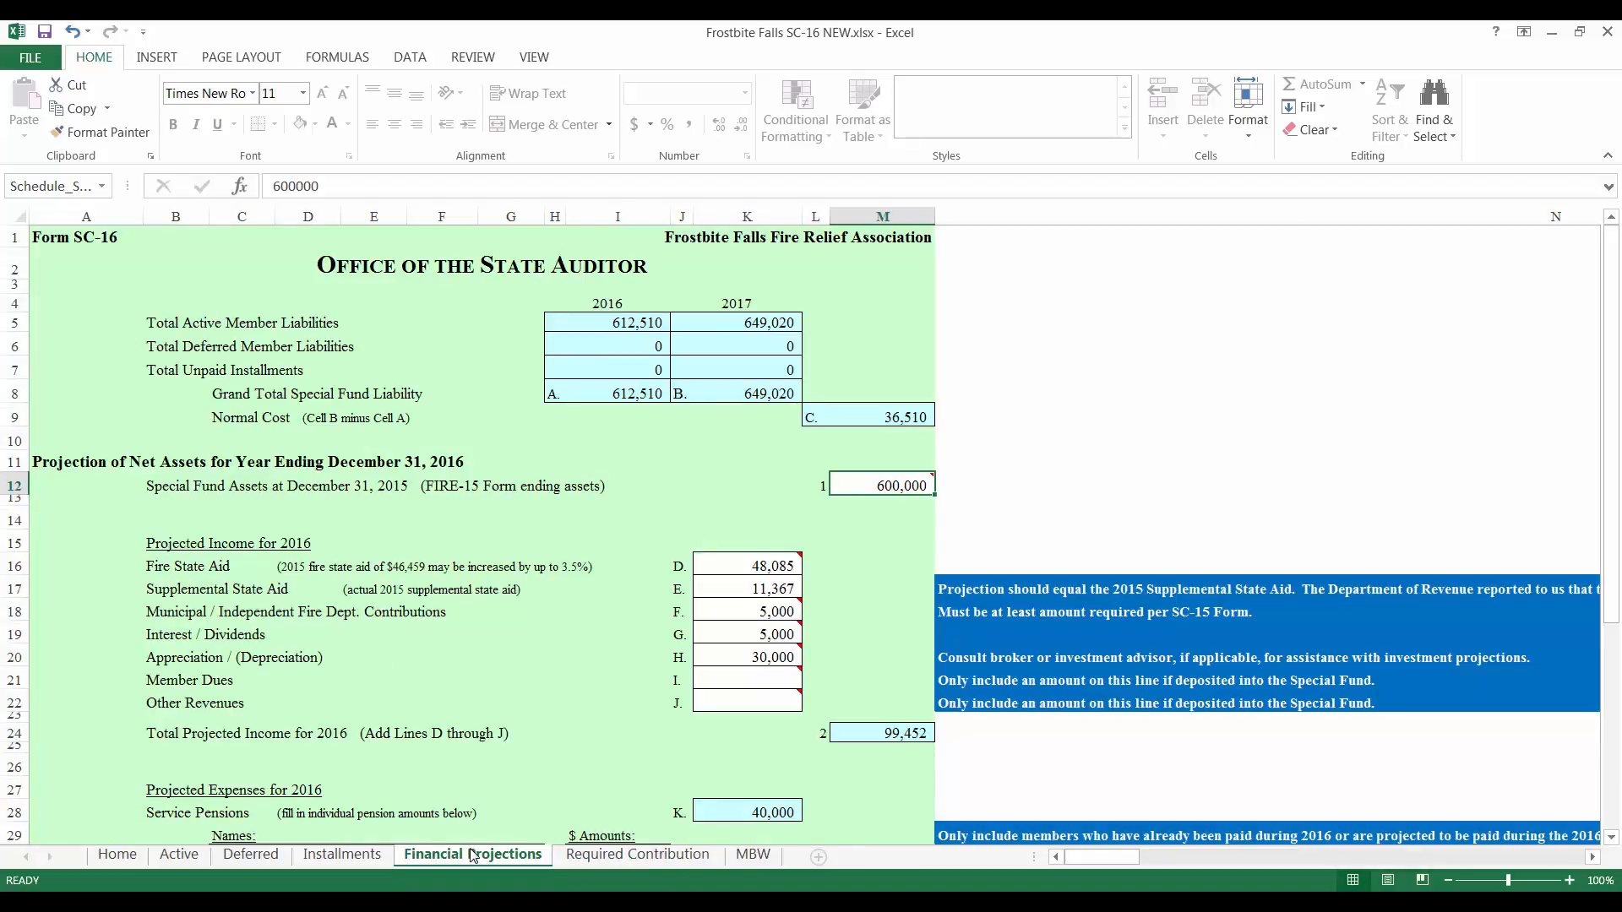
pyautogui.click(365, 856)
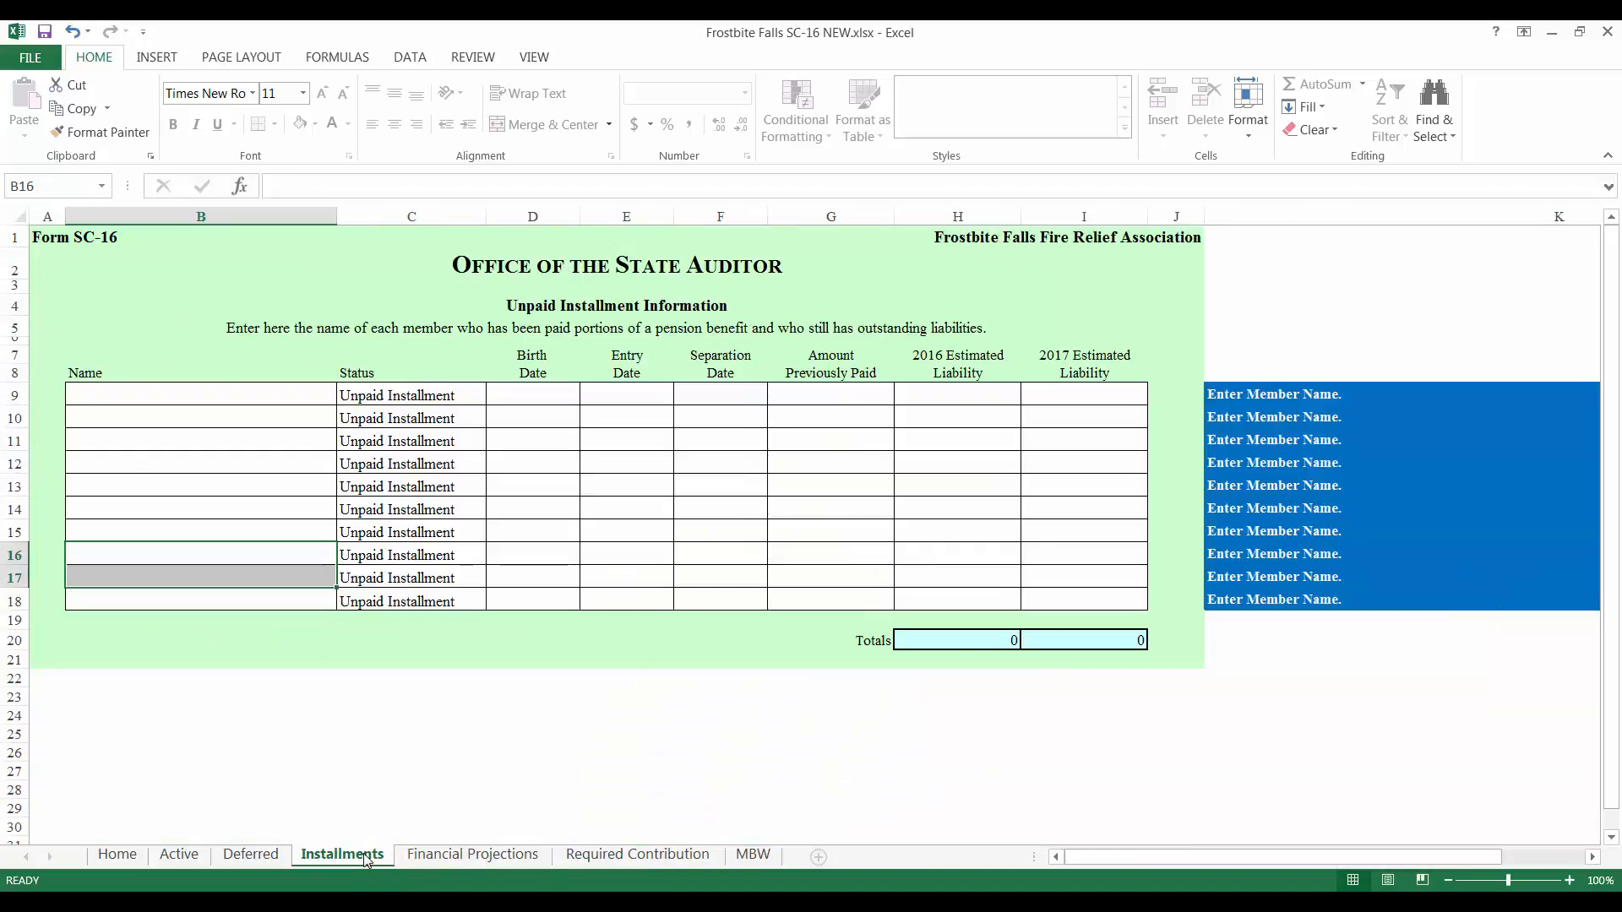
pyautogui.click(264, 857)
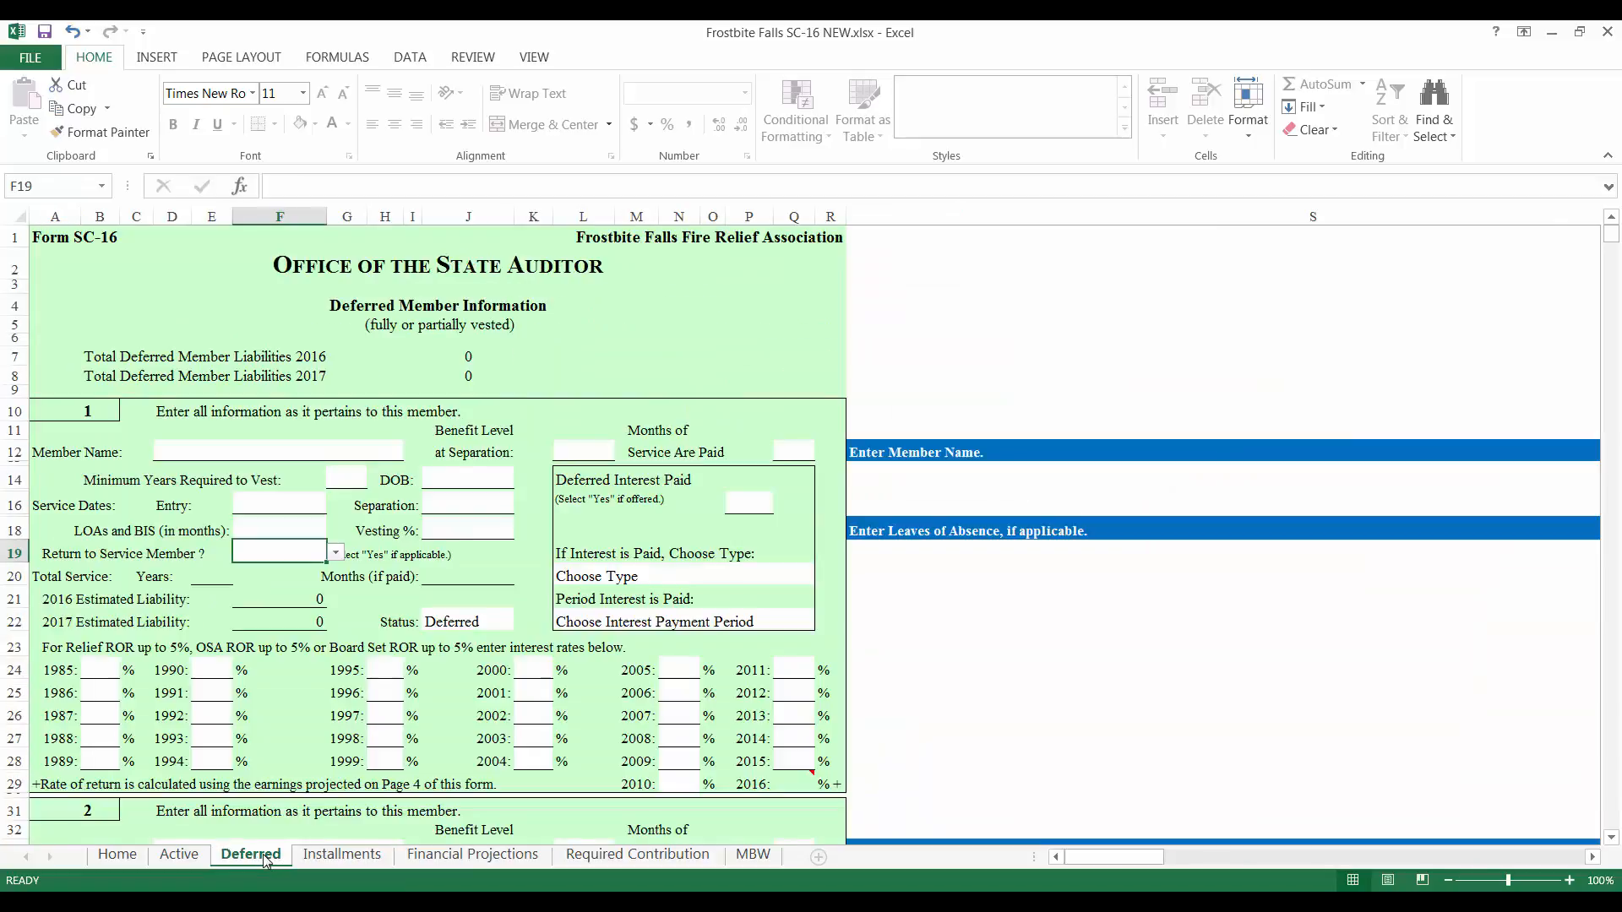
pyautogui.click(179, 855)
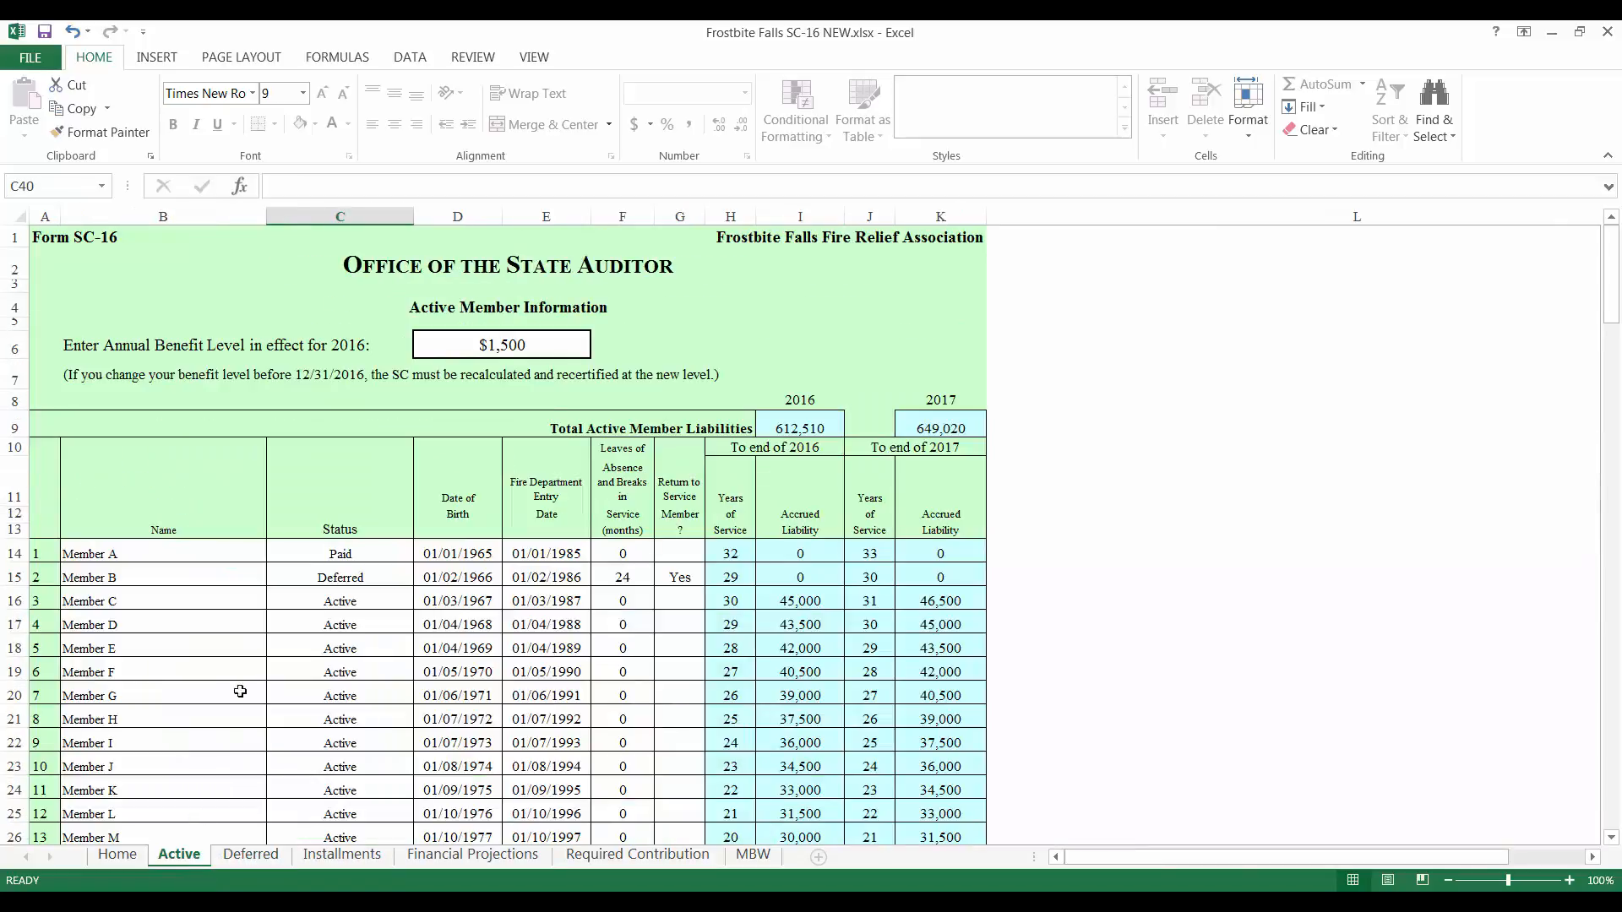
# Step: Set Member Z's status in C39 to Active and return to the Home sheet's message summary
pyautogui.scroll(-6, 243, 691)
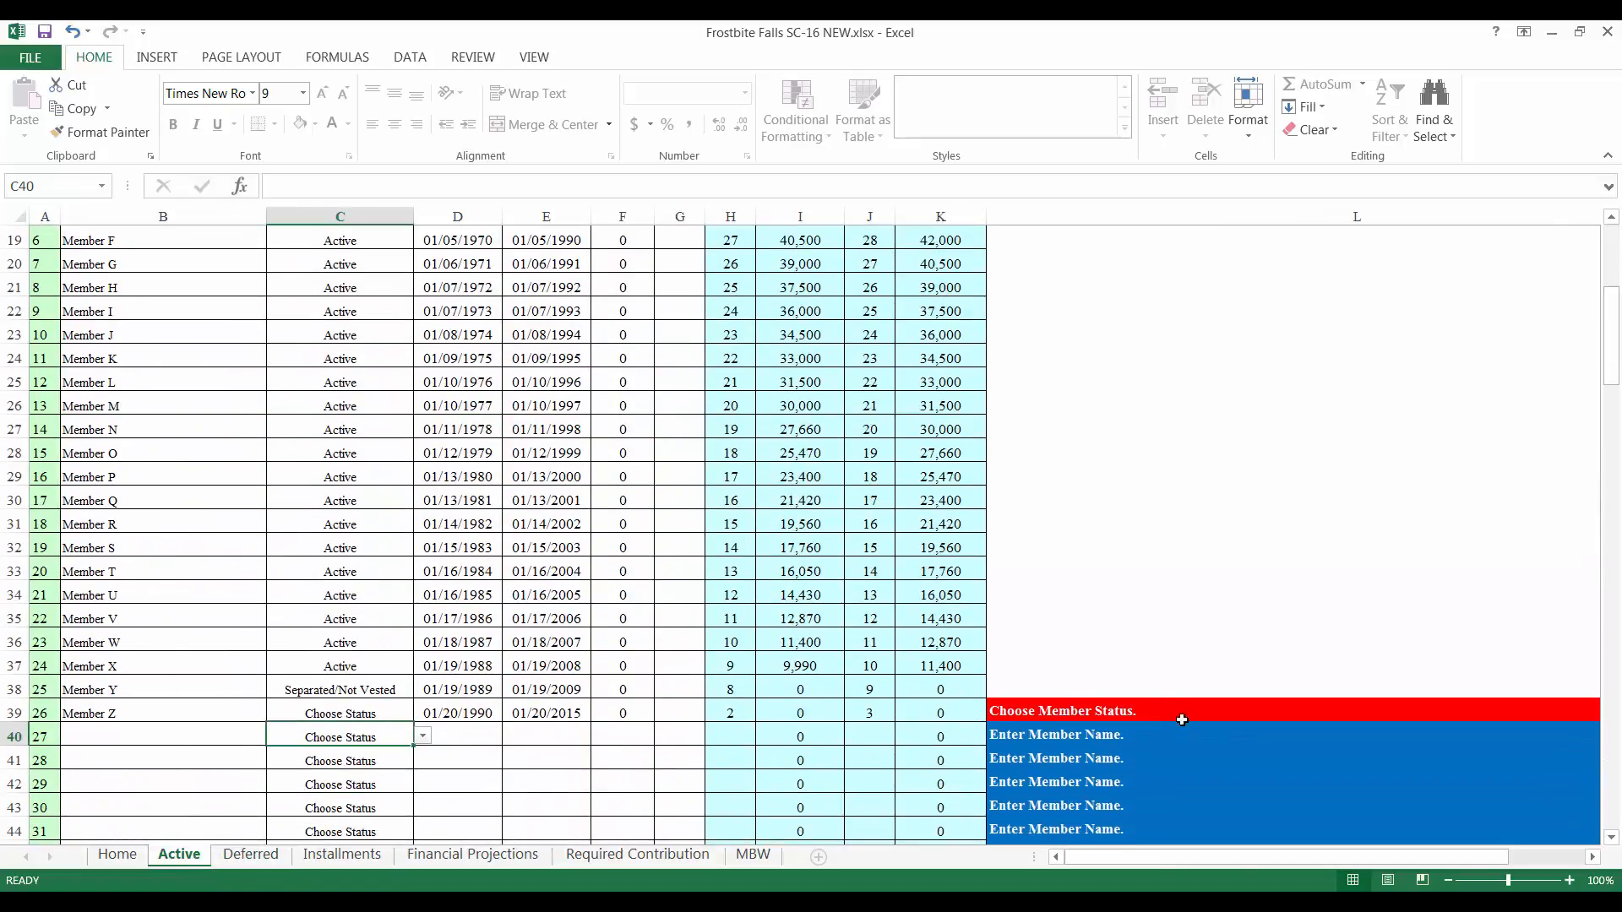
pyautogui.click(391, 712)
pyautogui.click(422, 713)
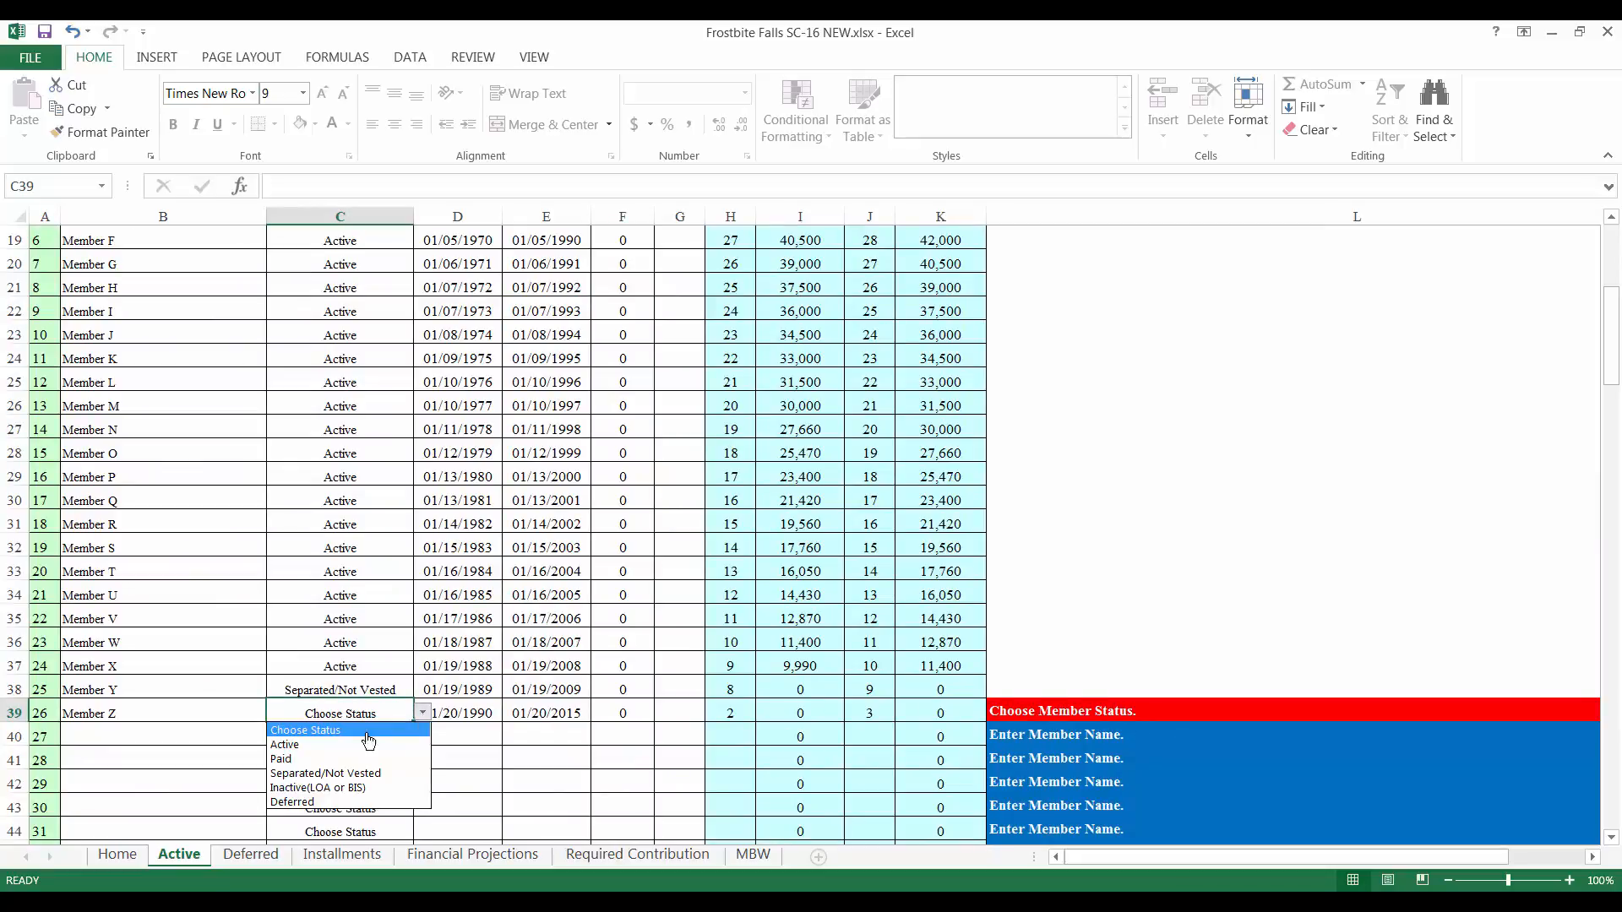
pyautogui.click(343, 749)
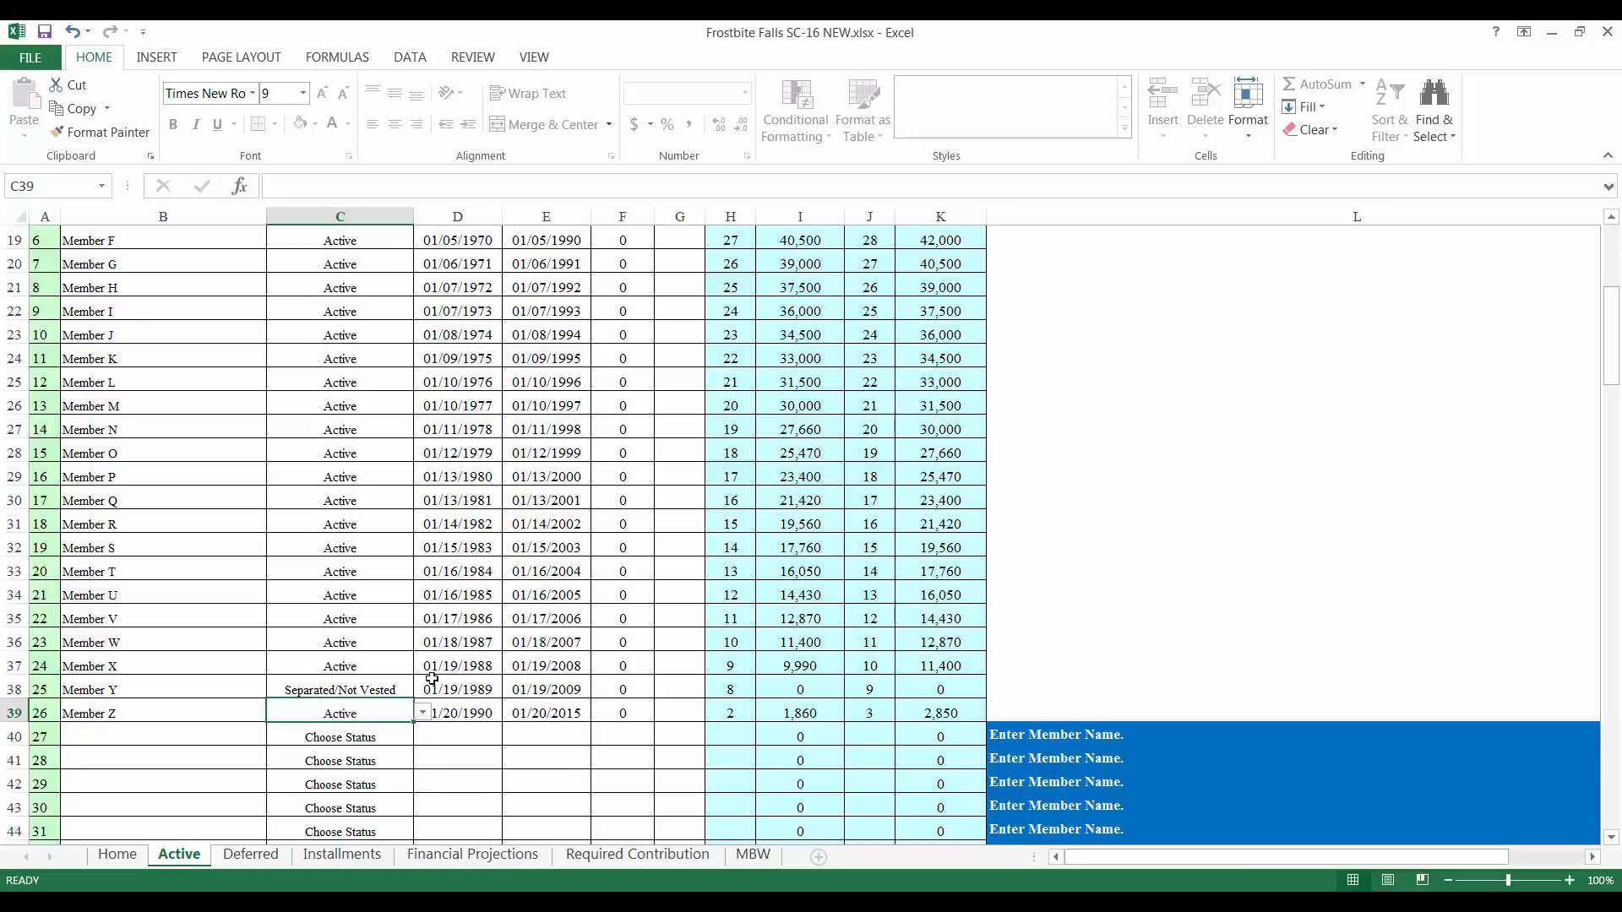
pyautogui.click(125, 855)
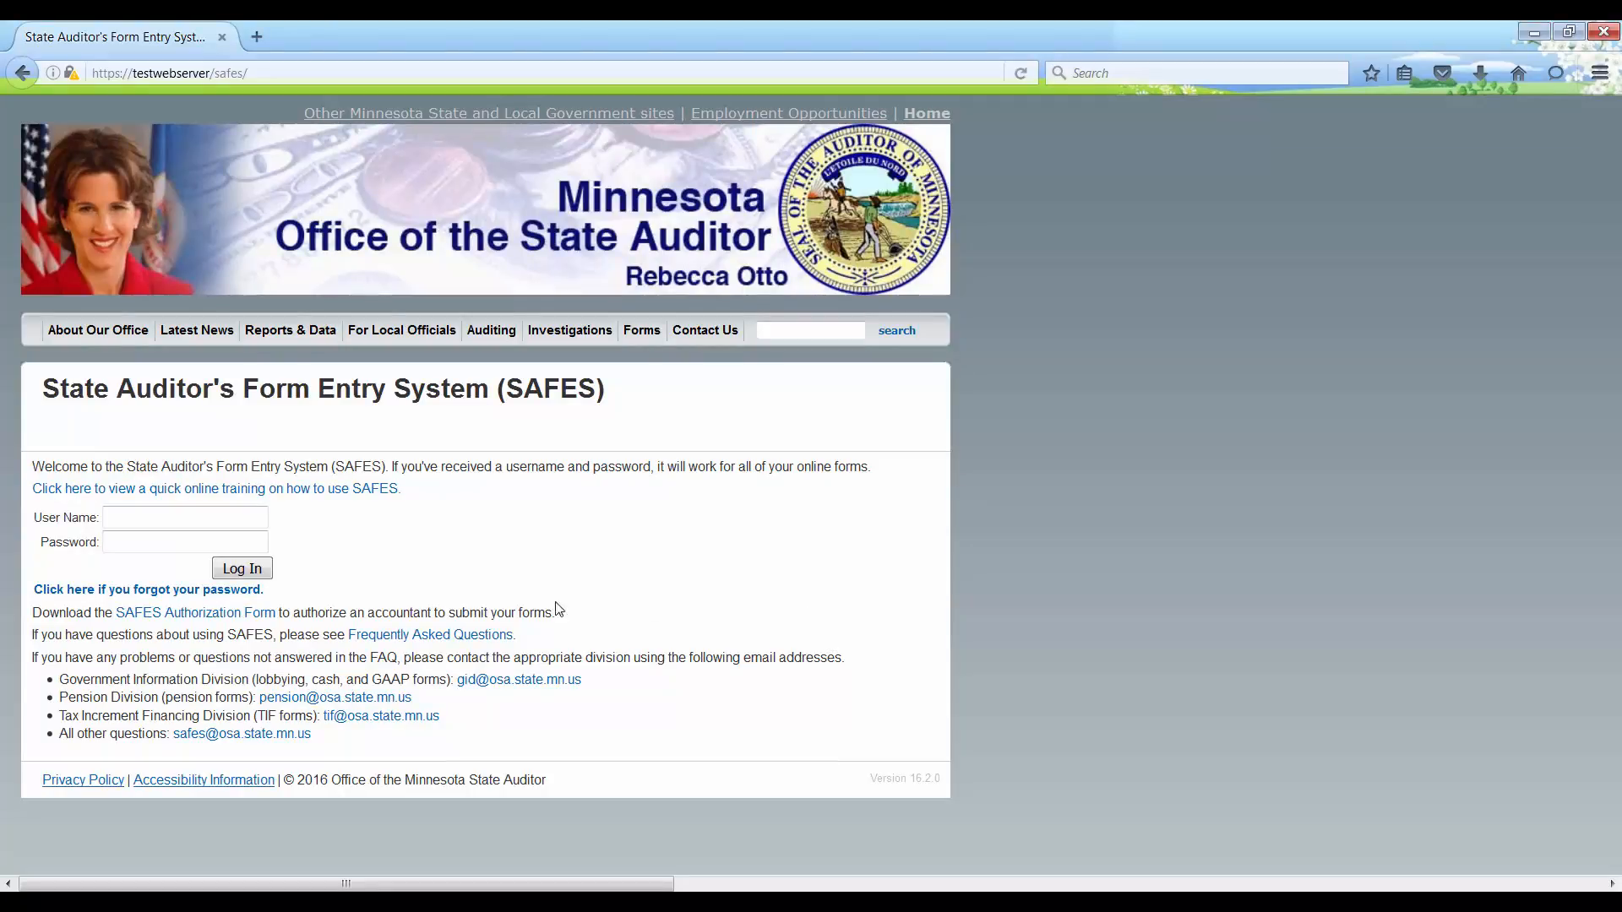
# Step: Log in to SAFES with the user's name and password and reach the Submit Document page
pyautogui.click(218, 511)
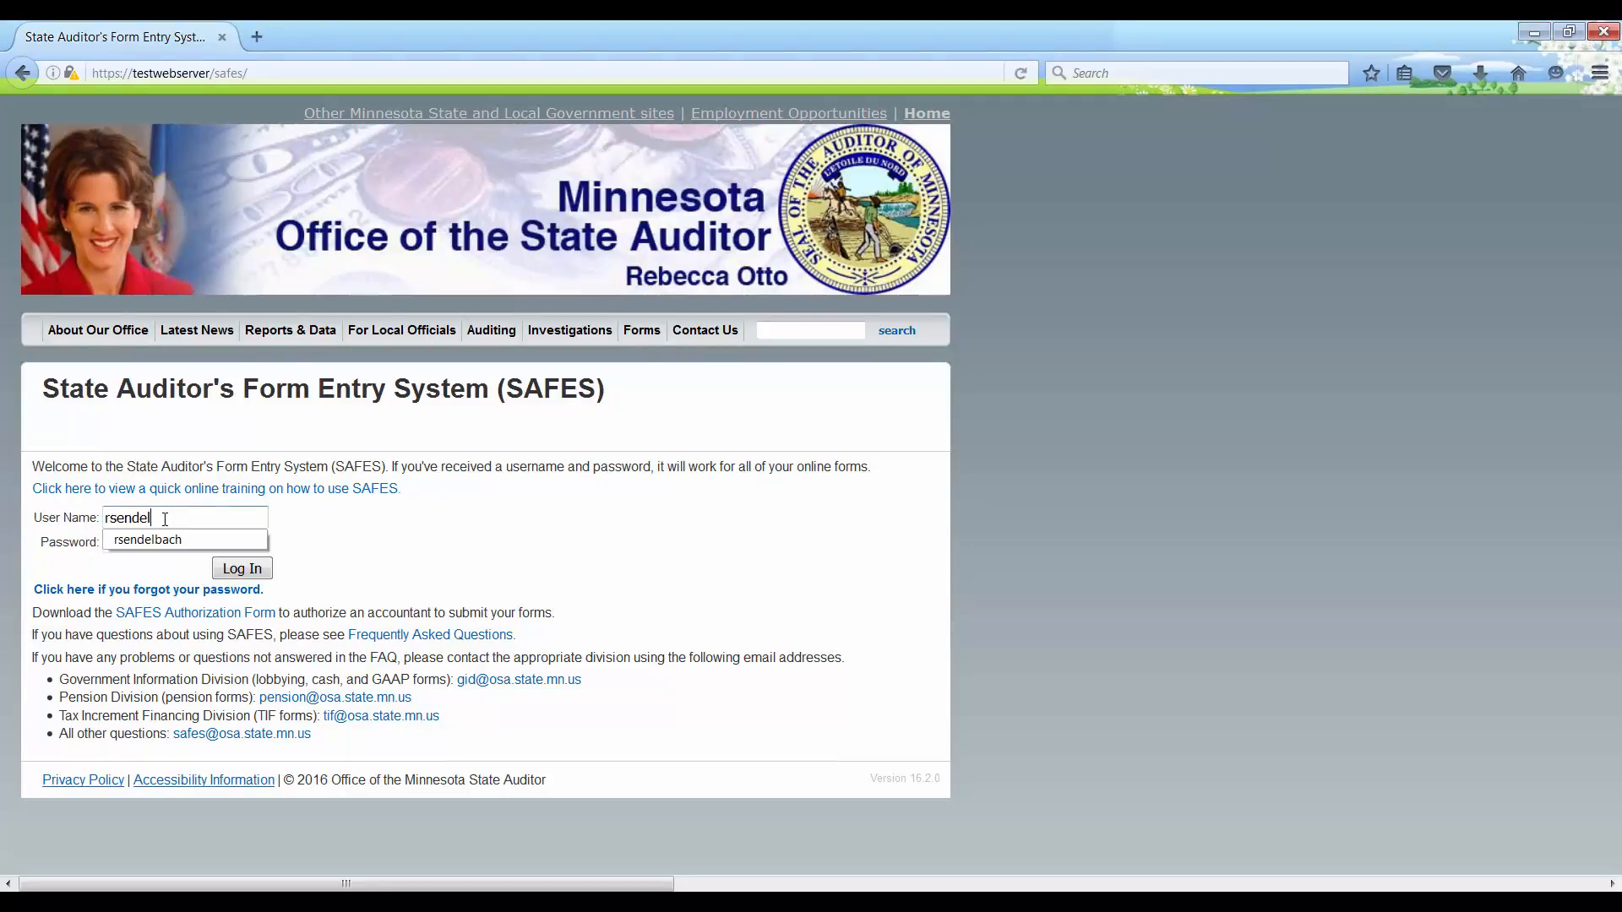
pyautogui.press('Tab')
pyautogui.write('•••••••••••••••')
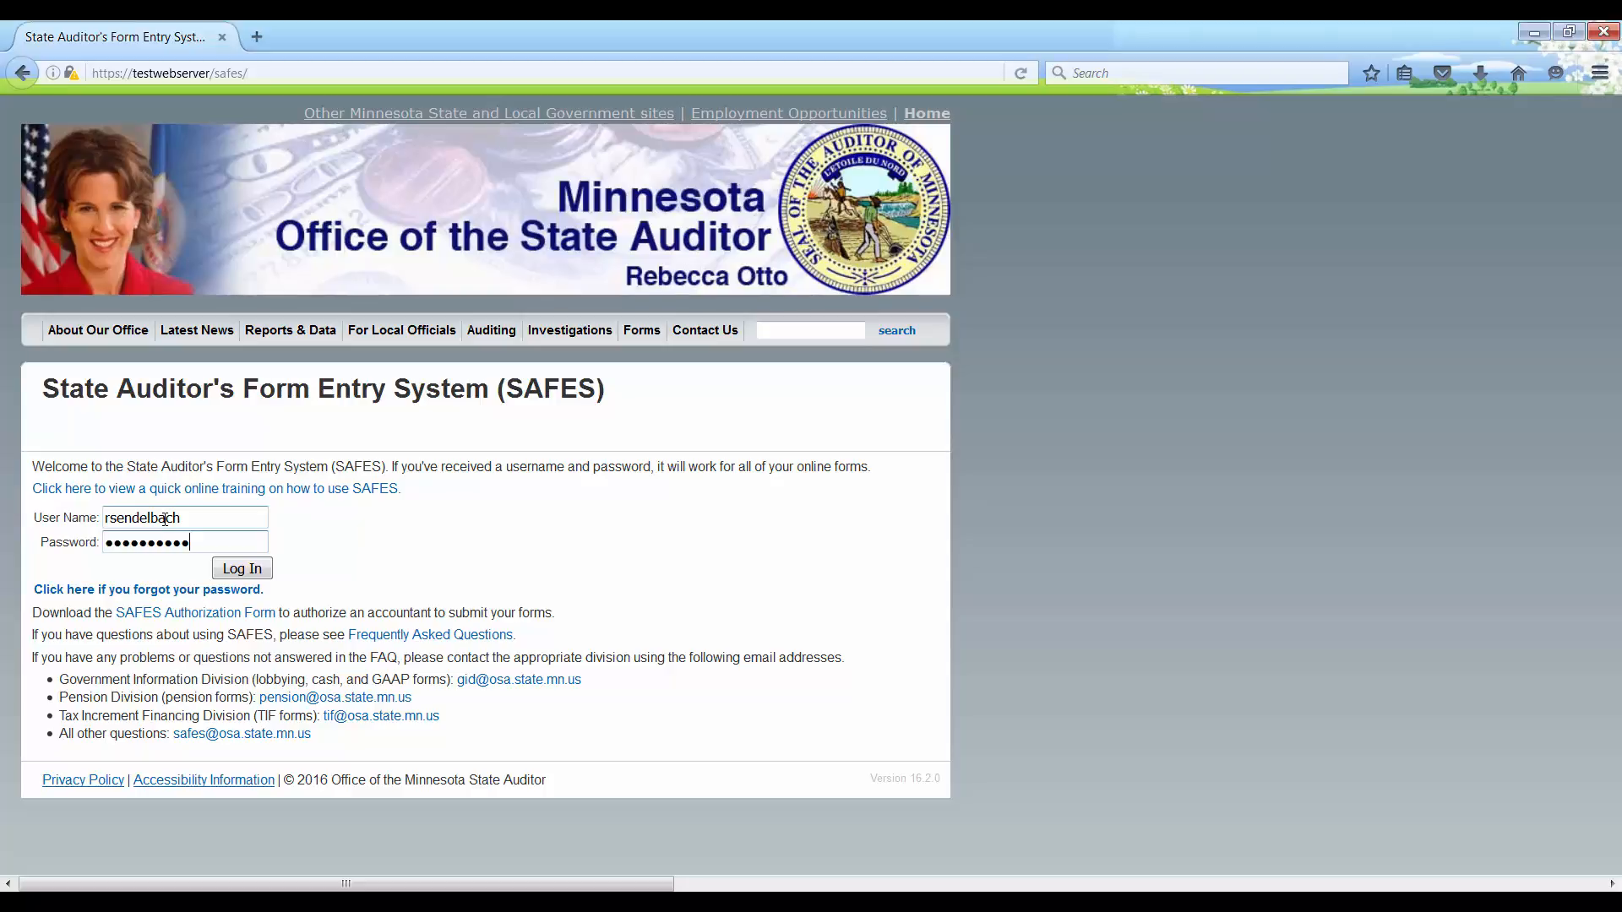
pyautogui.press('Return')
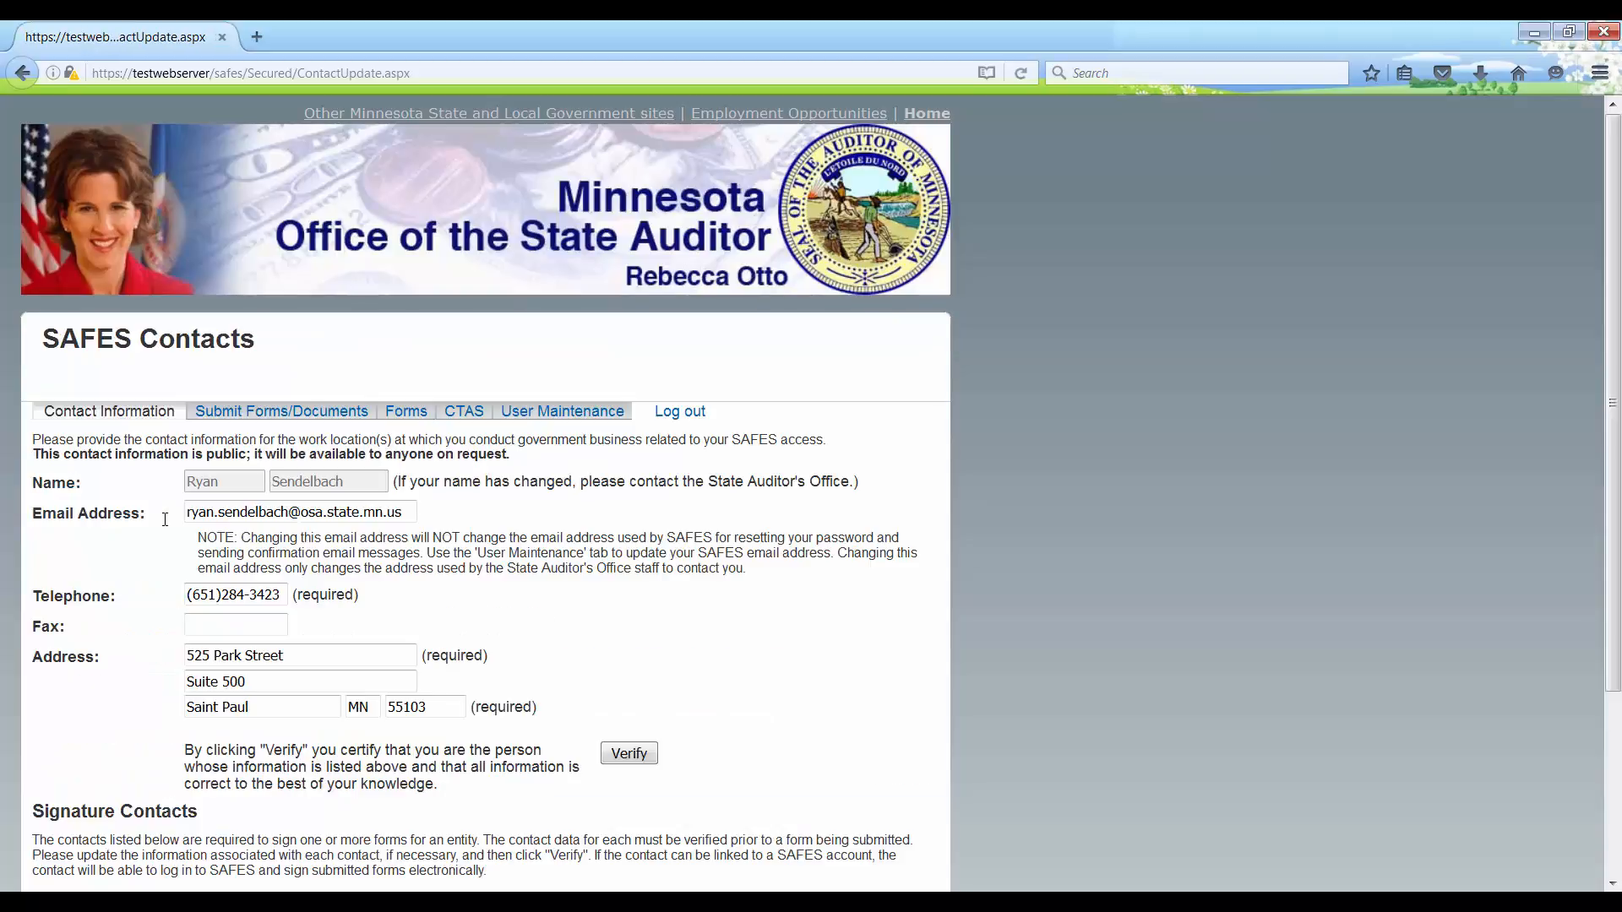
pyautogui.click(266, 420)
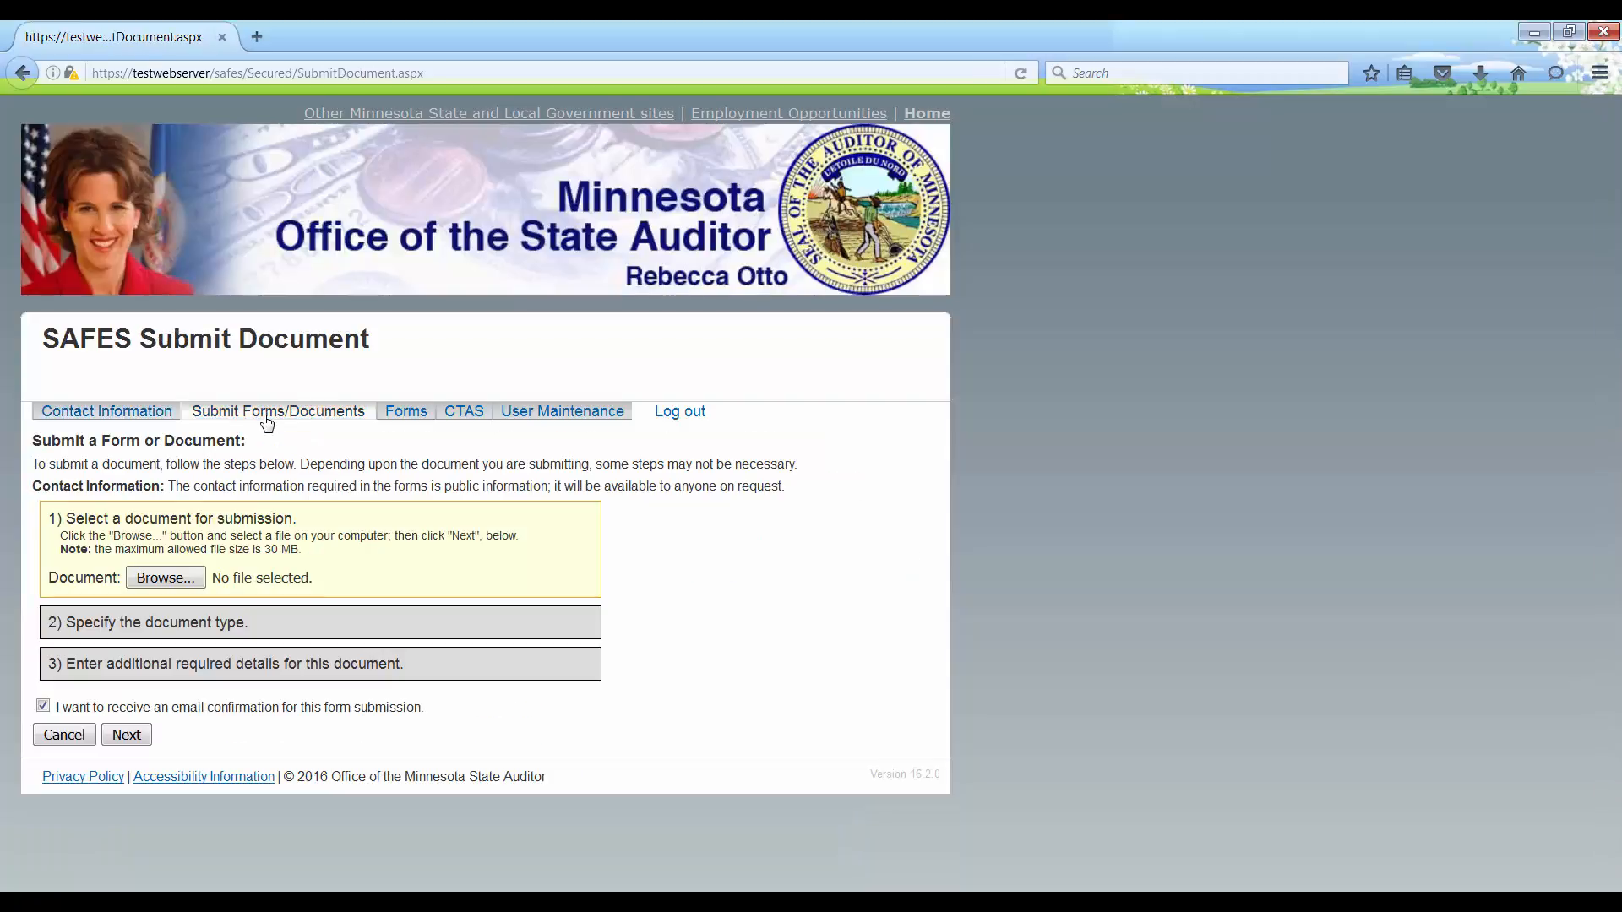
# Step: Upload Frostbite Falls SC-16.xlsx from Documents and submit it as the 2016 Schedule Form
pyautogui.click(181, 583)
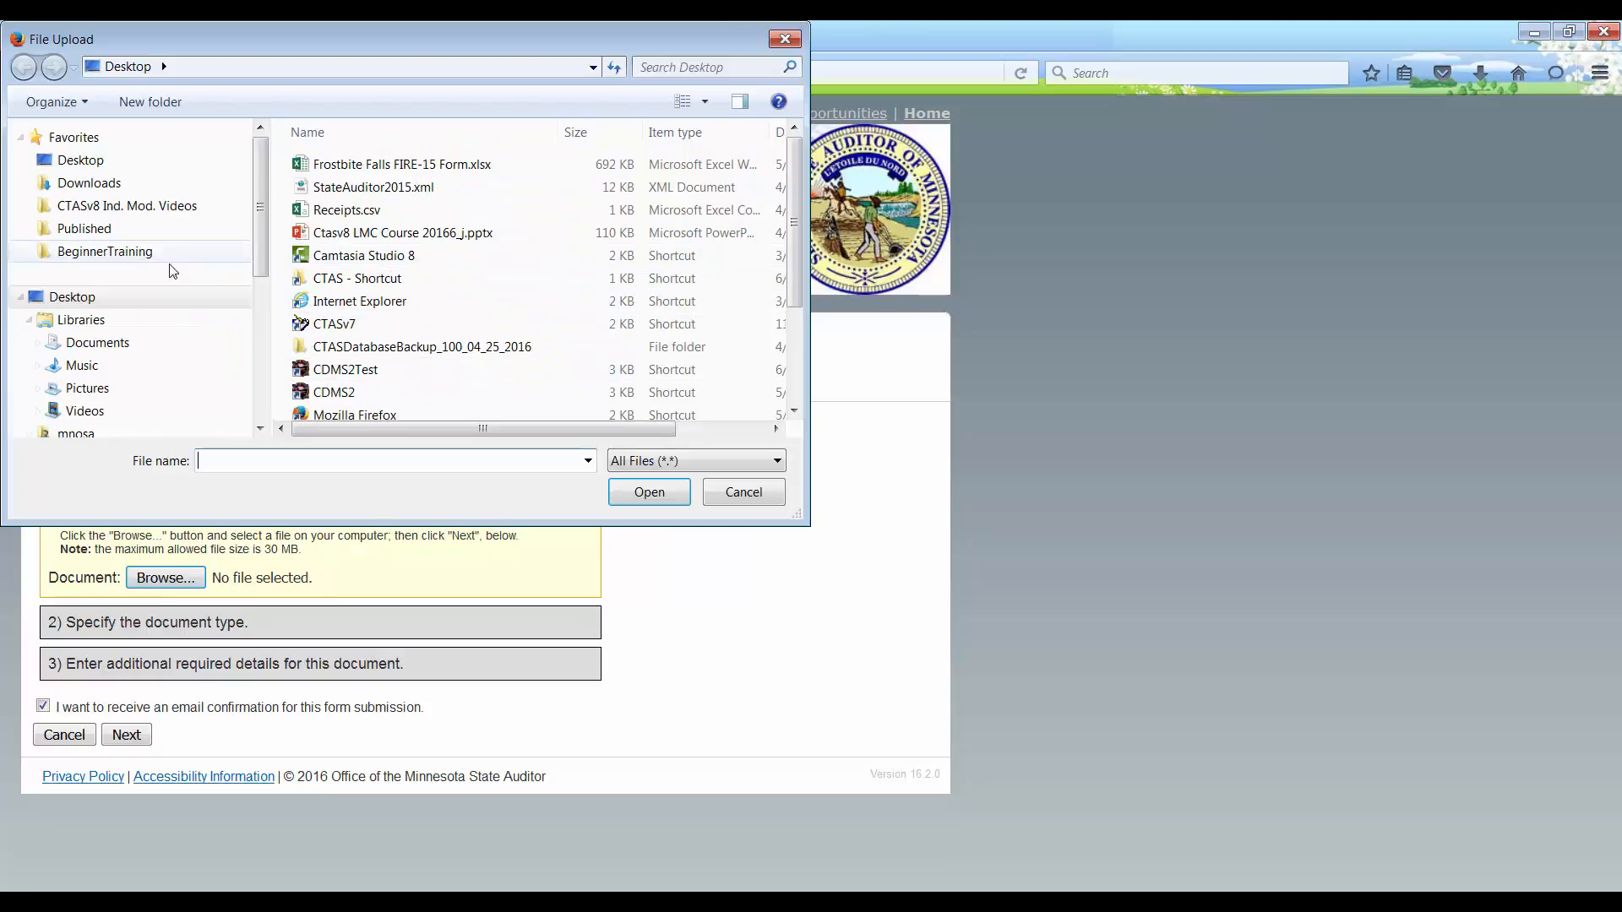
pyautogui.click(97, 343)
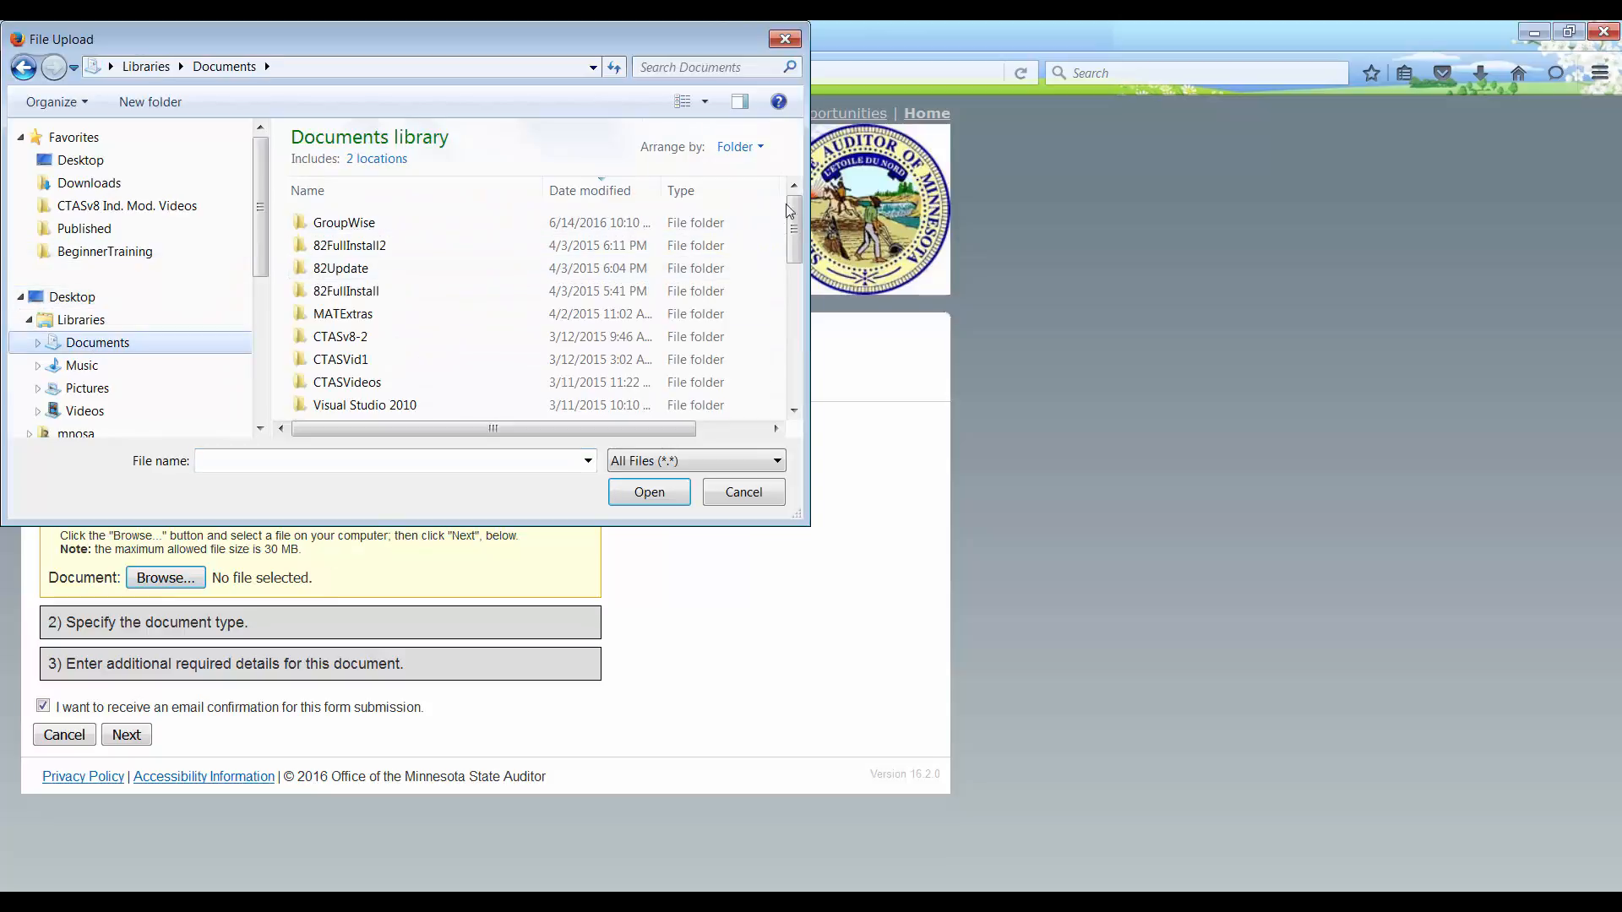
pyautogui.moveTo(801, 226); pyautogui.dragTo(801, 291)
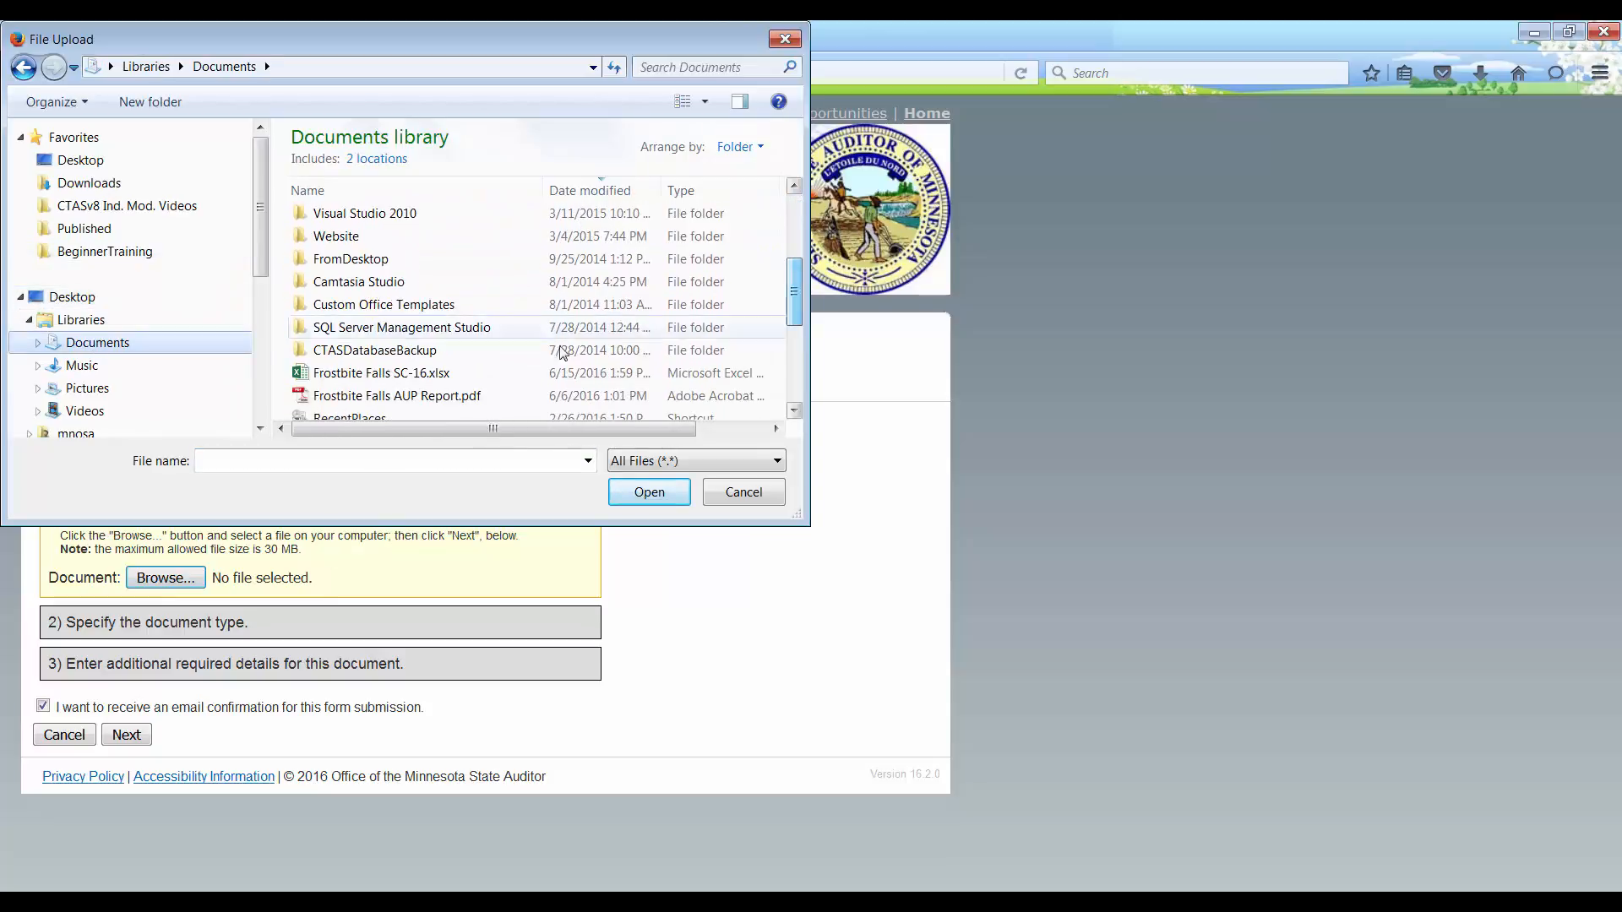
pyautogui.click(407, 373)
pyautogui.click(648, 494)
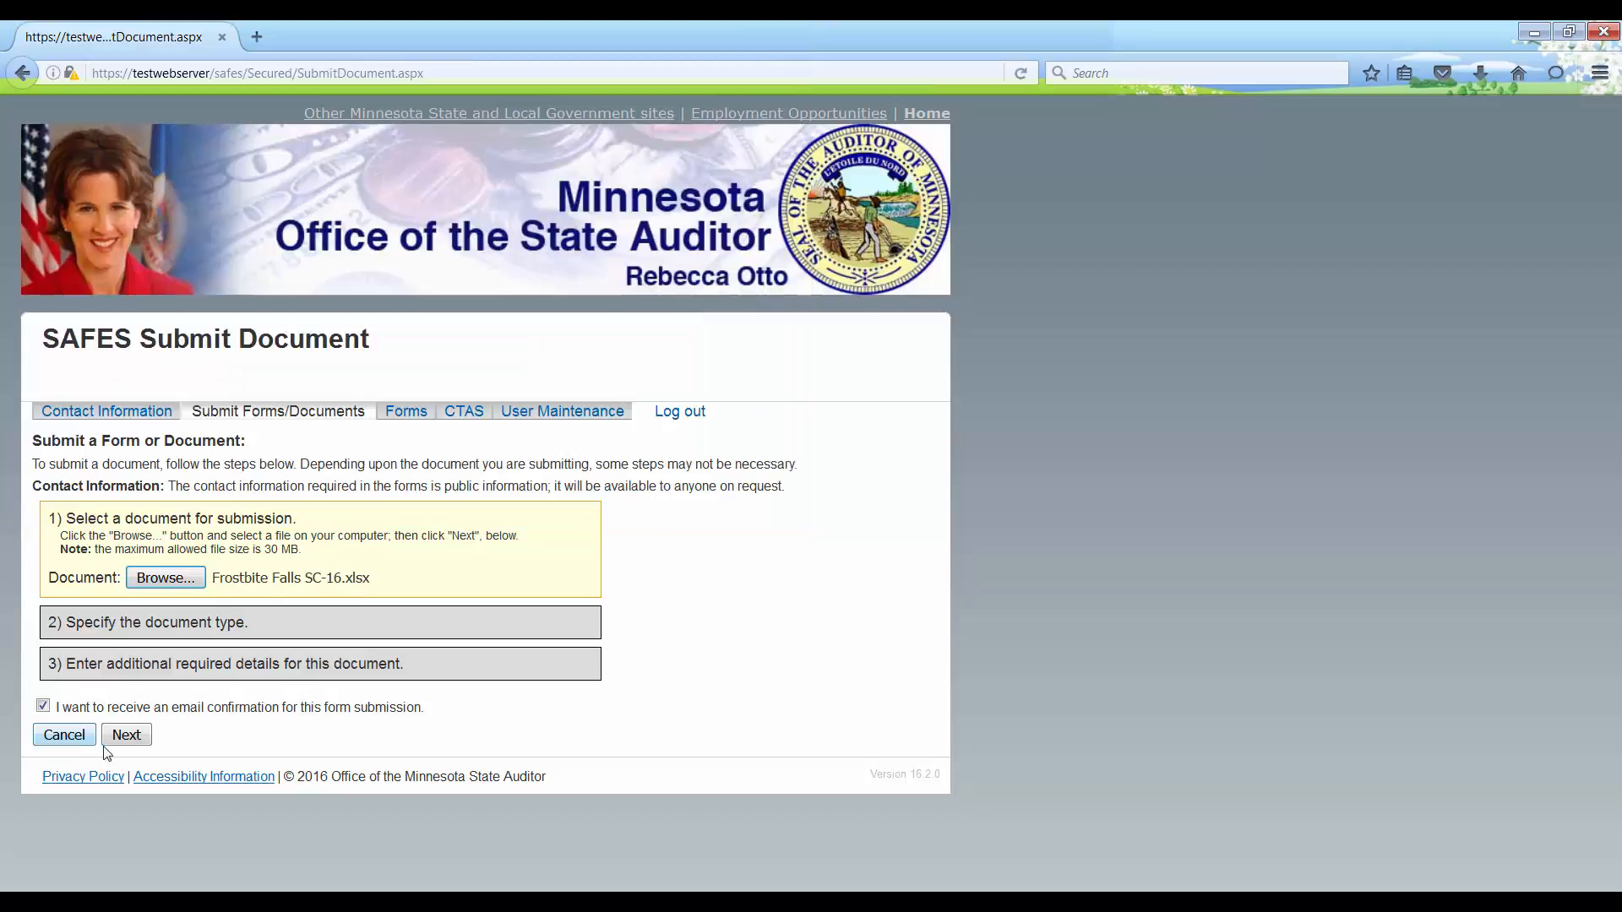
pyautogui.click(130, 740)
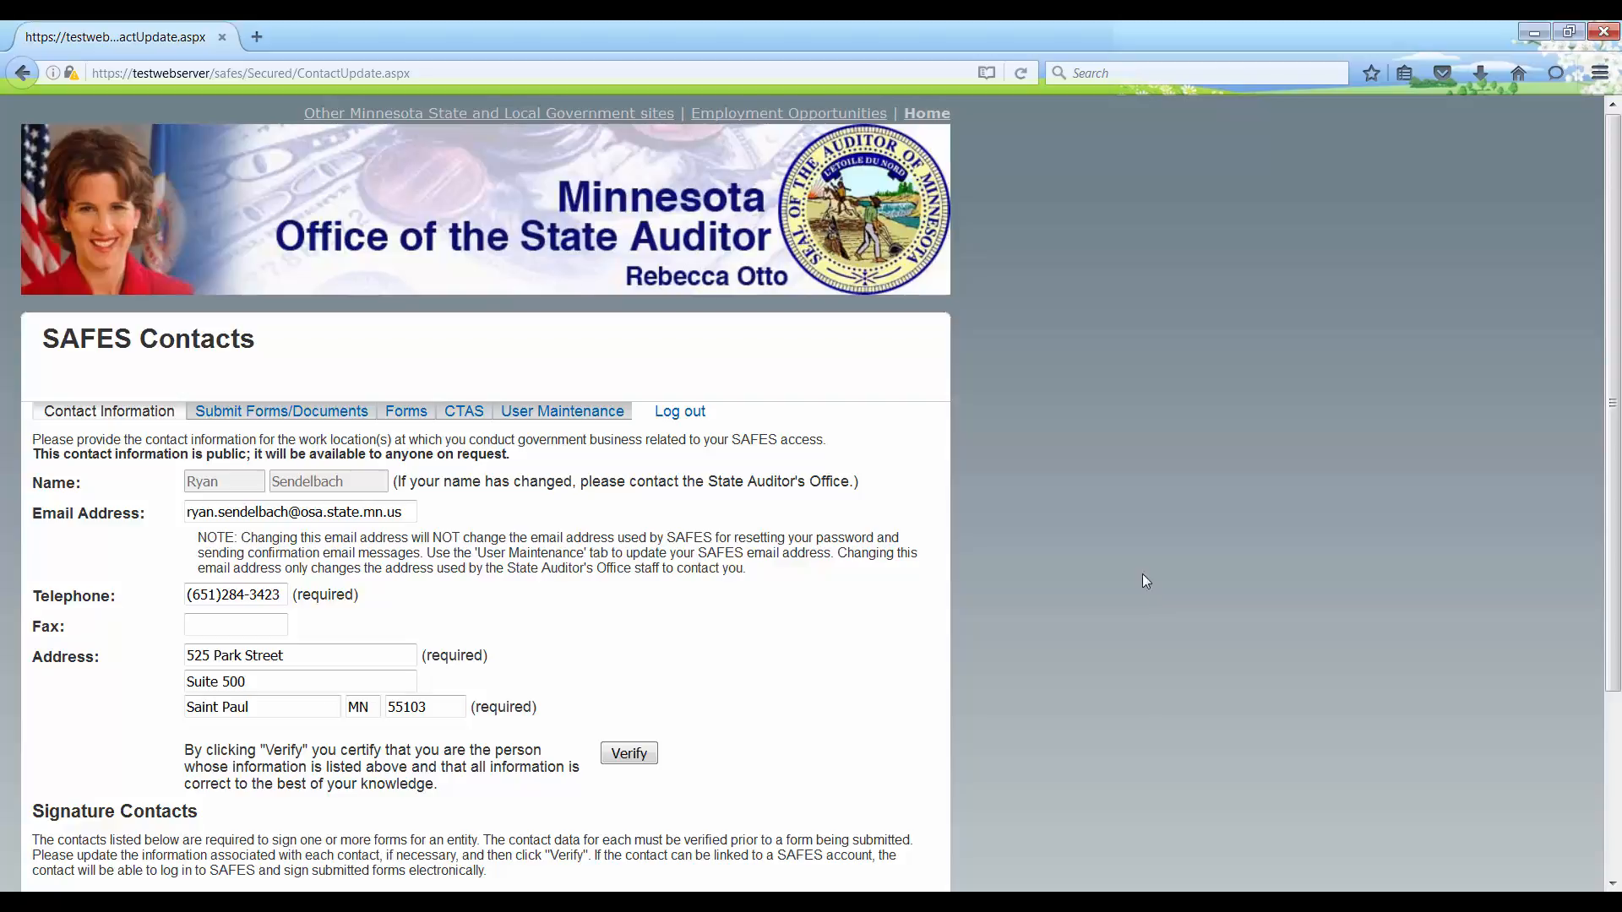
# Step: Save the Schedule Form for Lump Sum Plans PDF and open it from Firefox downloads
pyautogui.click(399, 406)
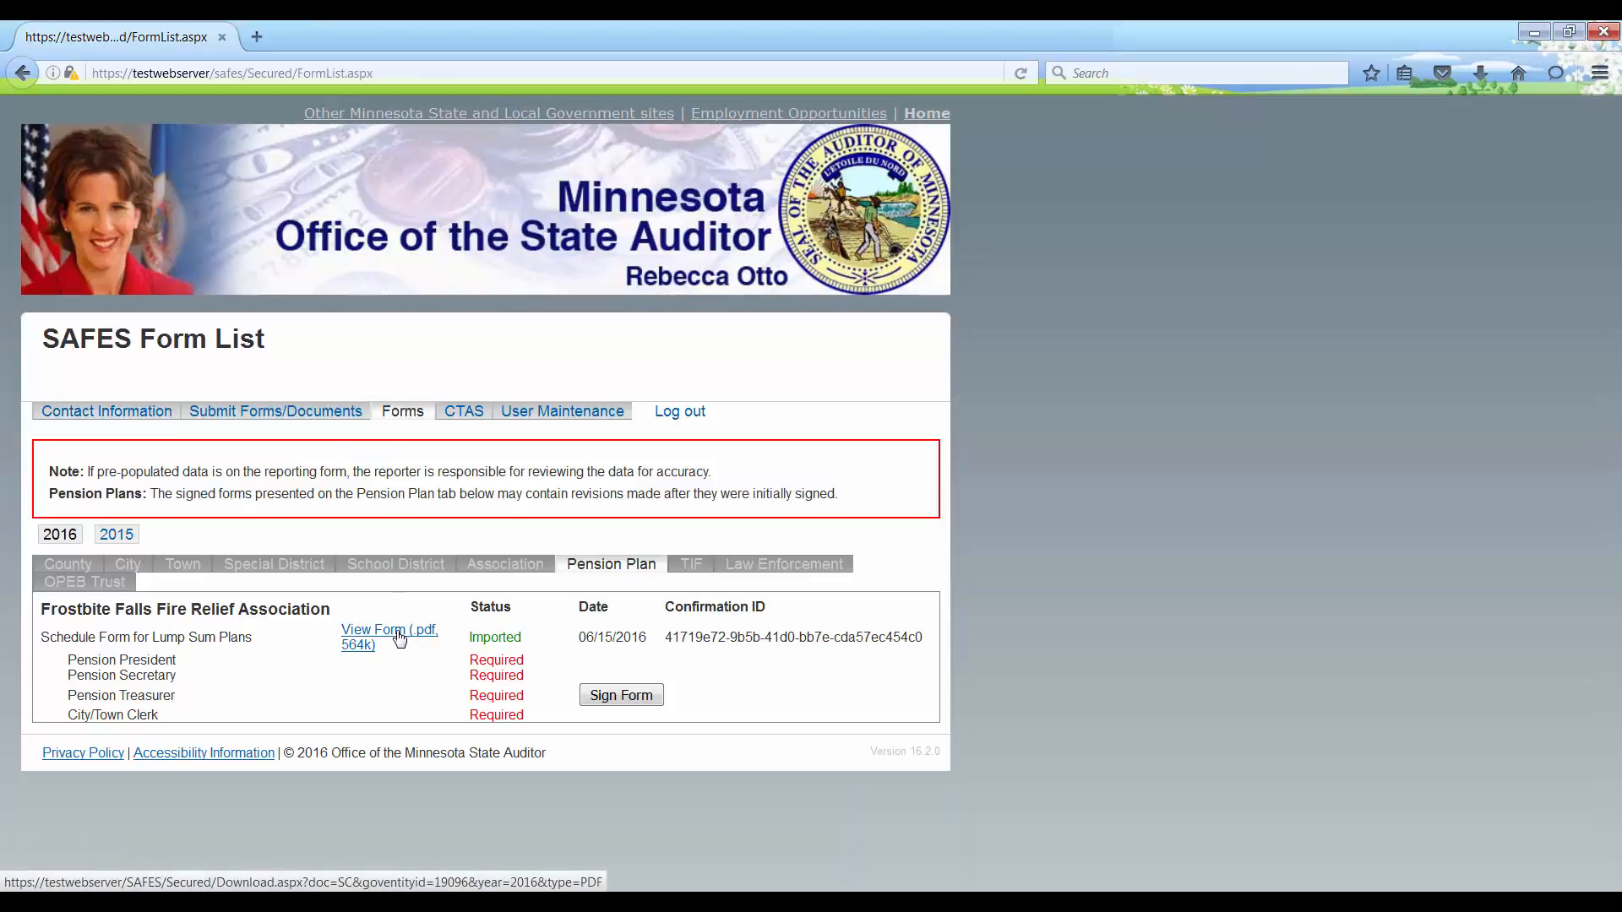
pyautogui.click(399, 639)
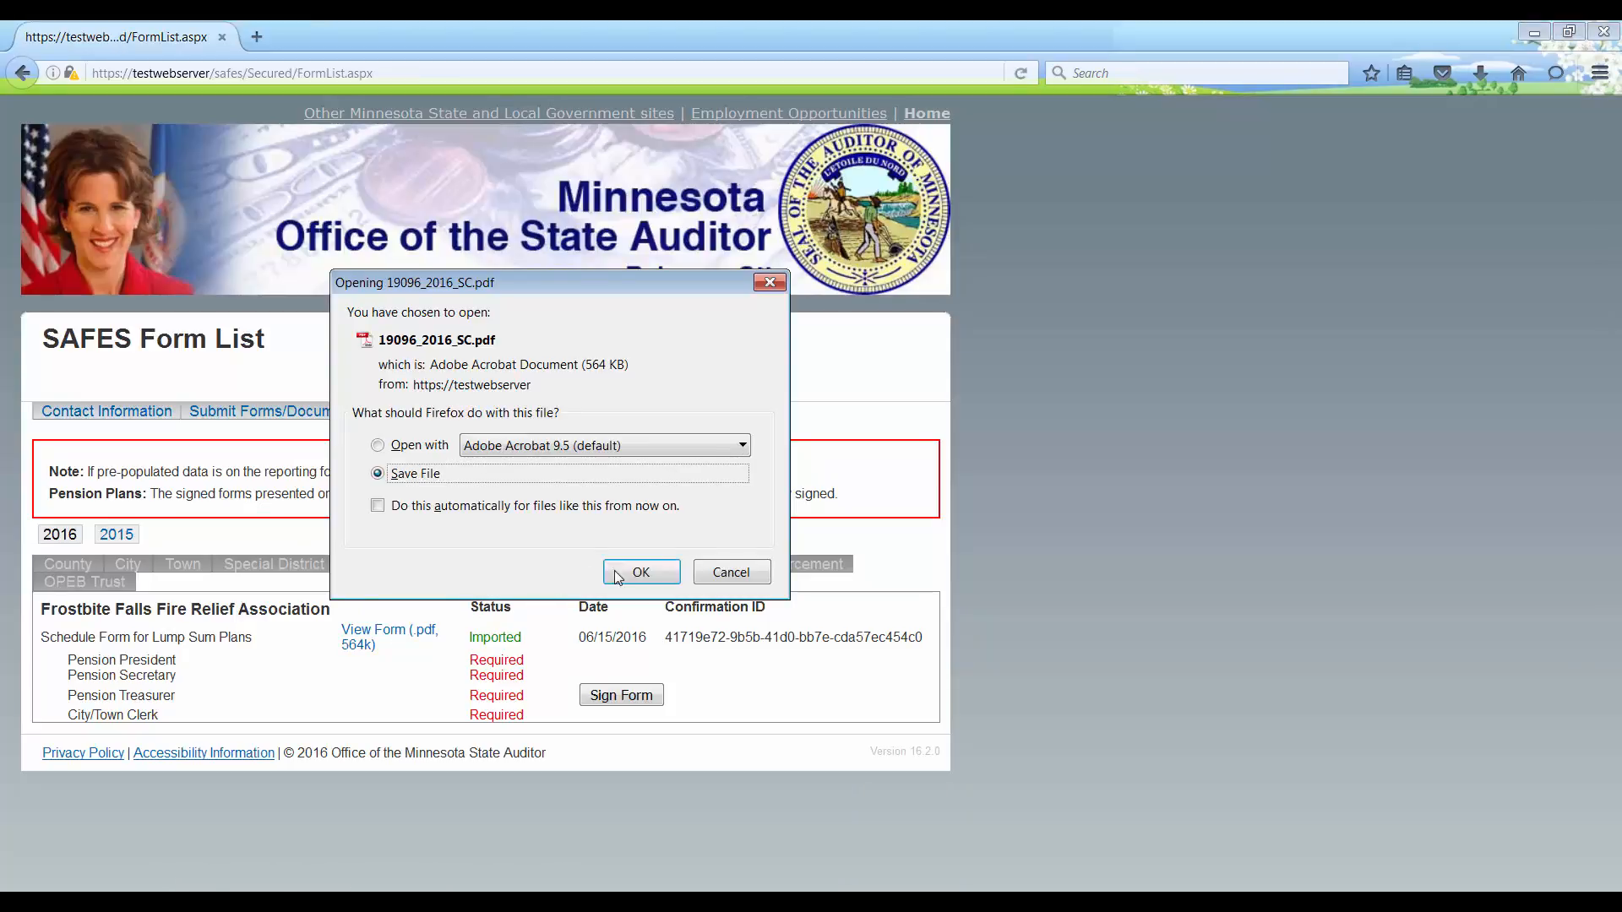
pyautogui.click(640, 572)
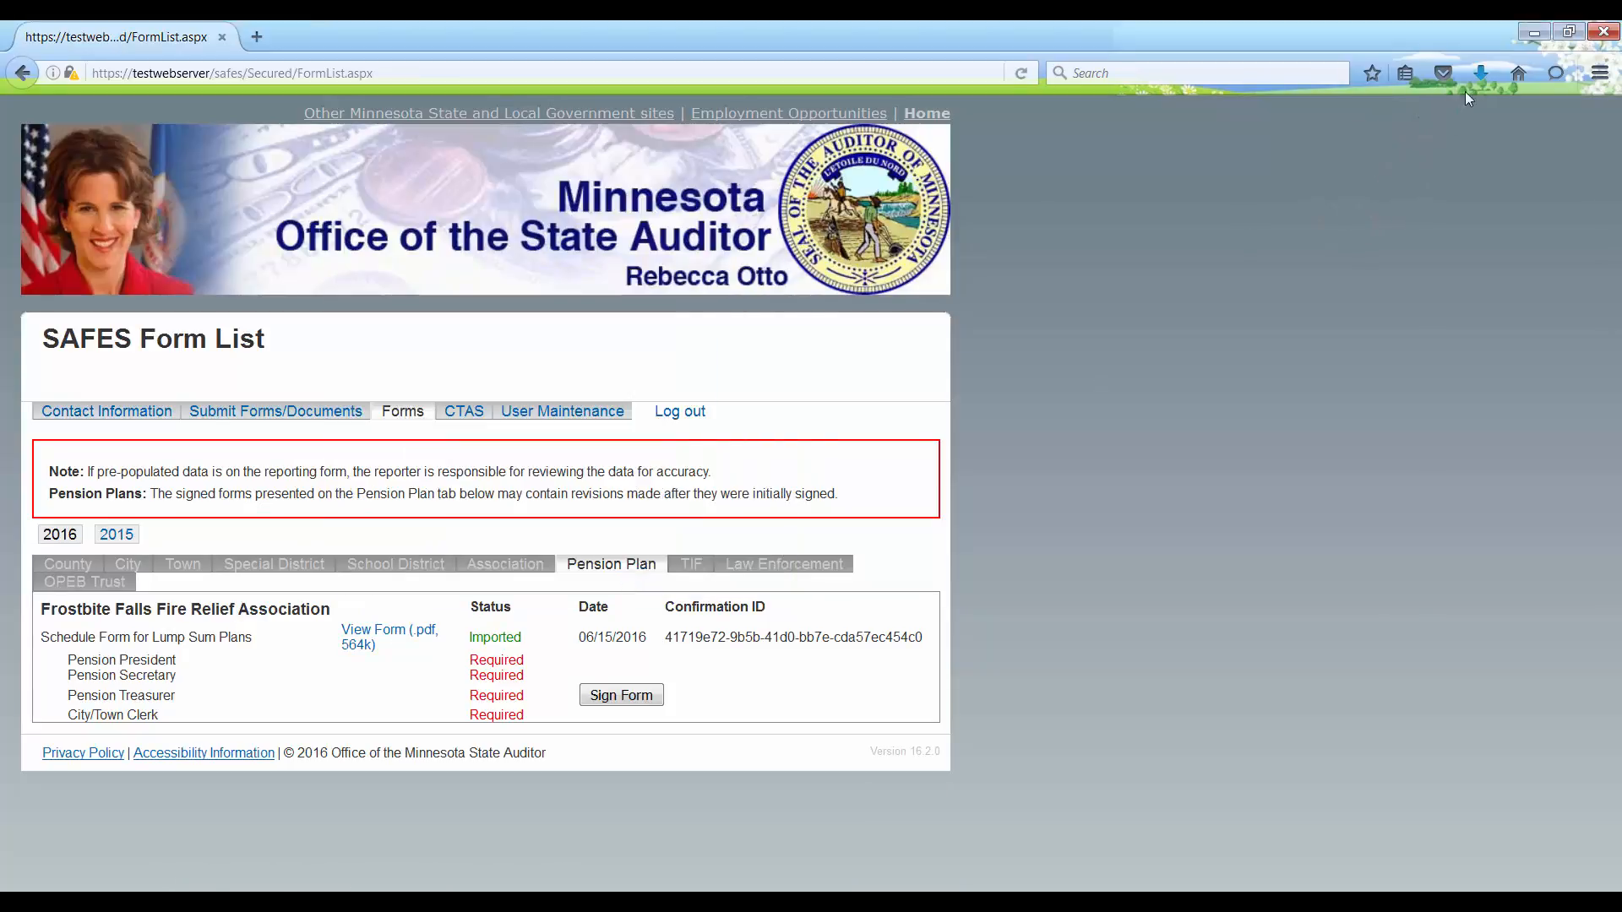
pyautogui.click(1480, 73)
pyautogui.click(1340, 170)
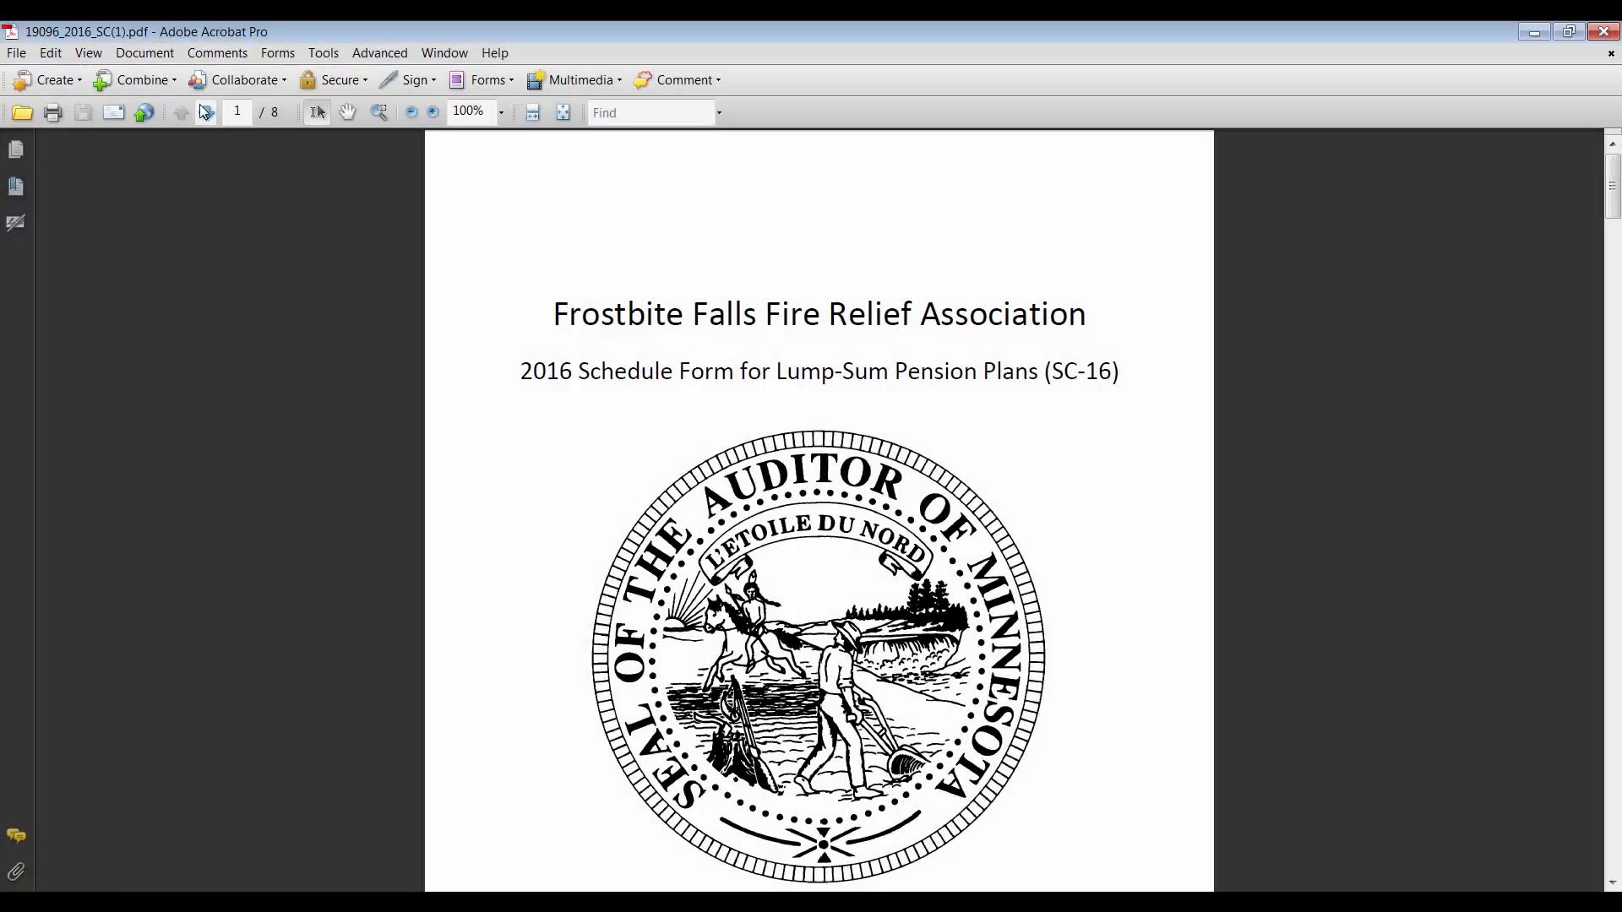
# Step: Review SC-16 PDF pages 2 through 7, then sign the form electronically in SAFES
pyautogui.click(205, 112)
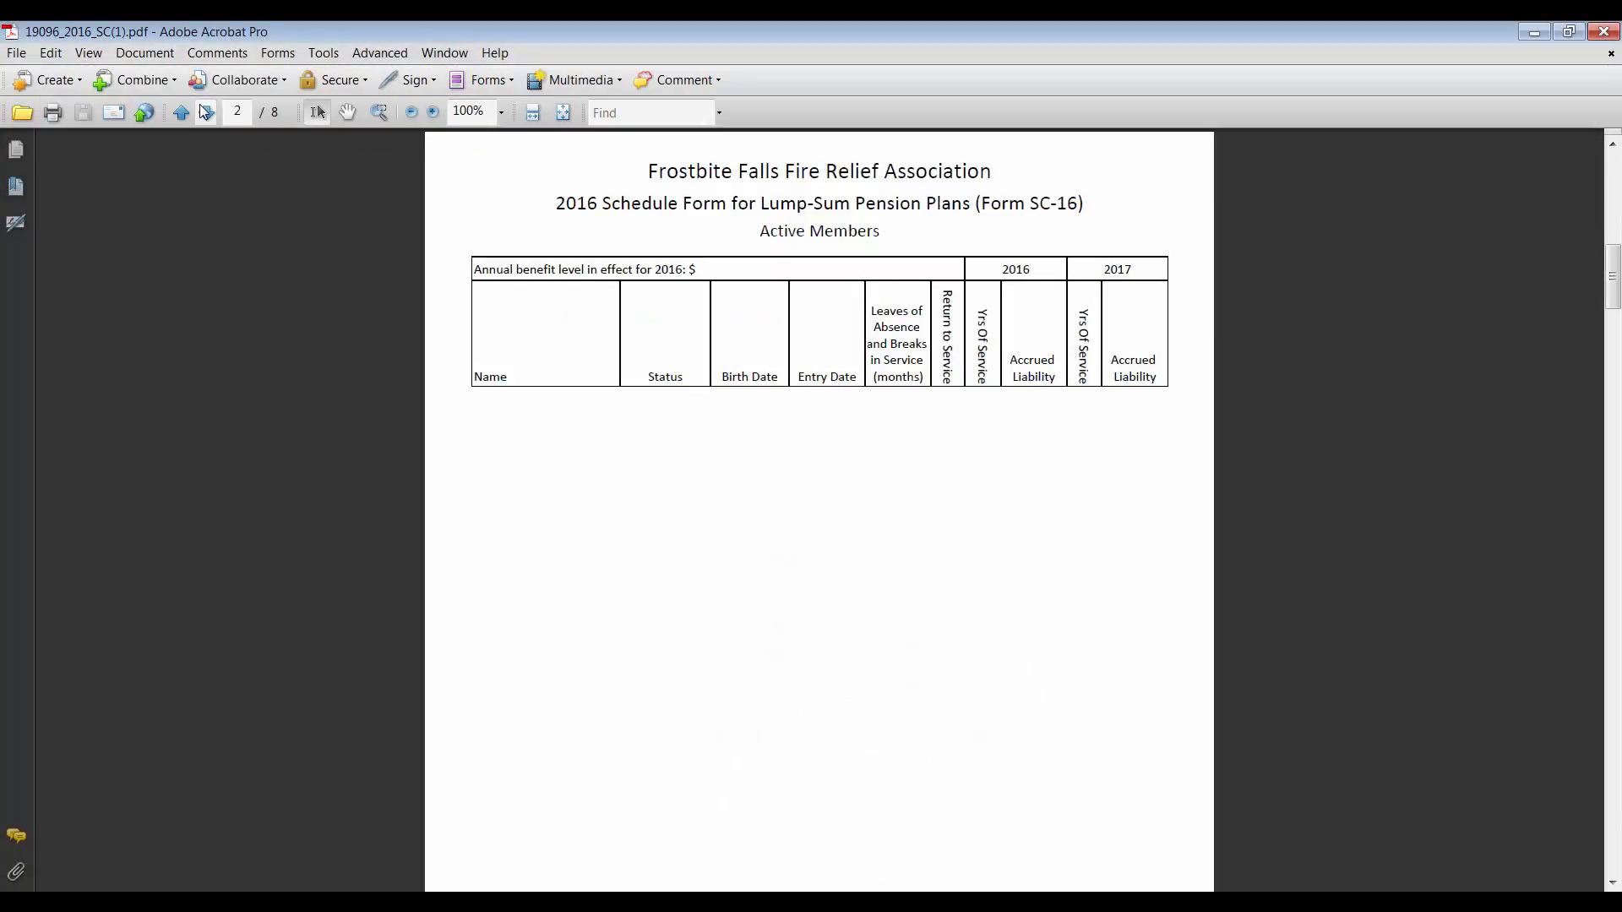
pyautogui.click(206, 112)
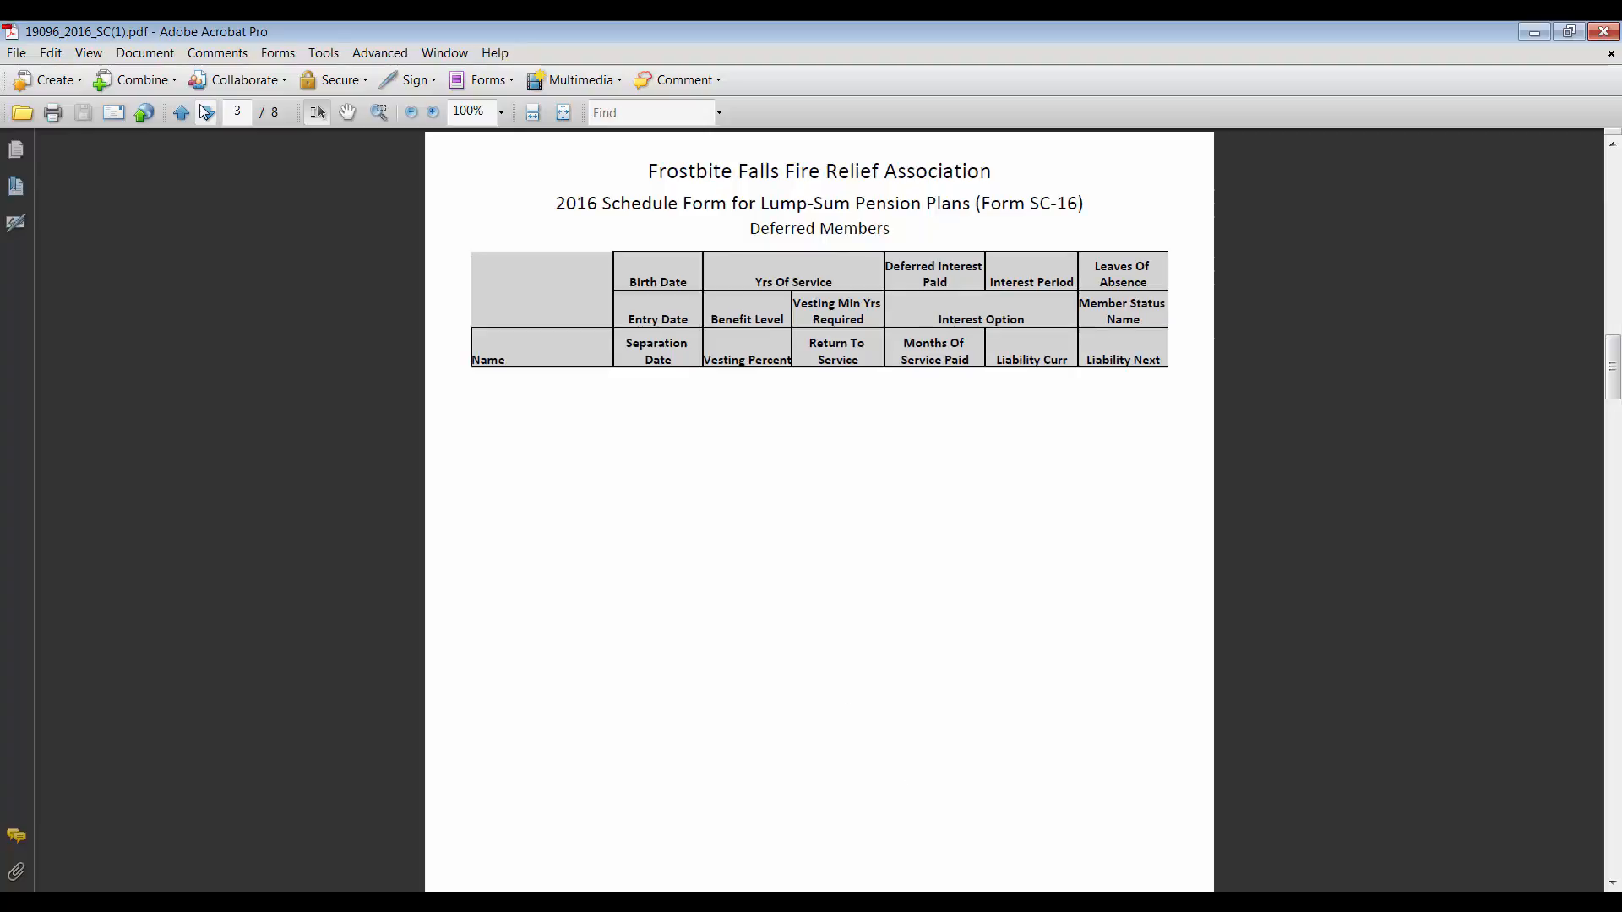
pyautogui.click(205, 112)
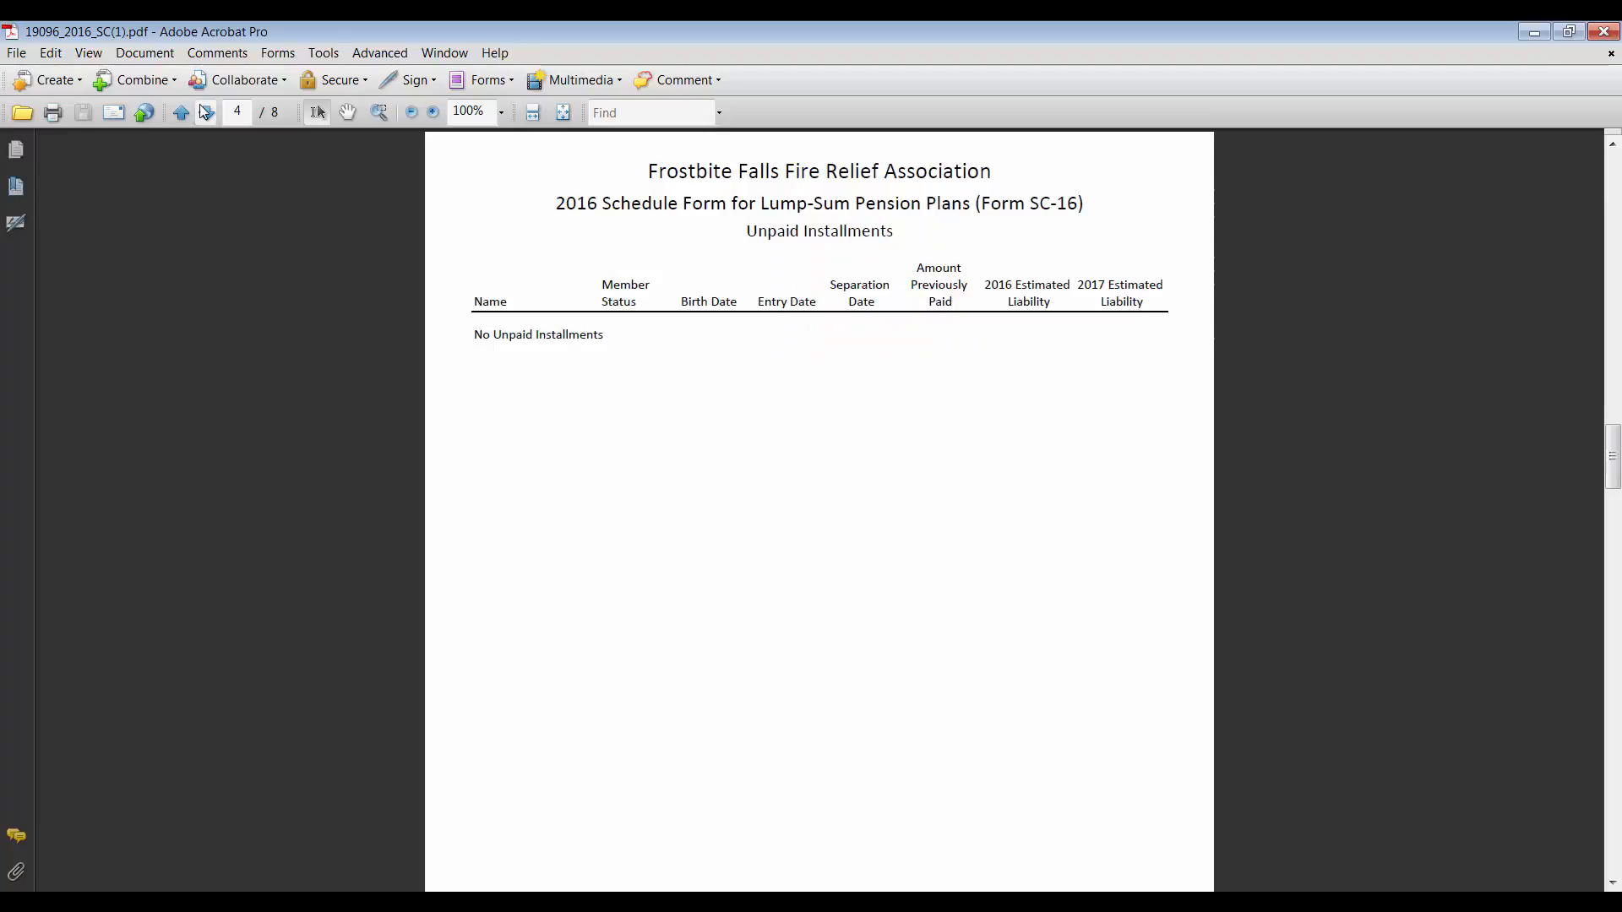
pyautogui.click(205, 113)
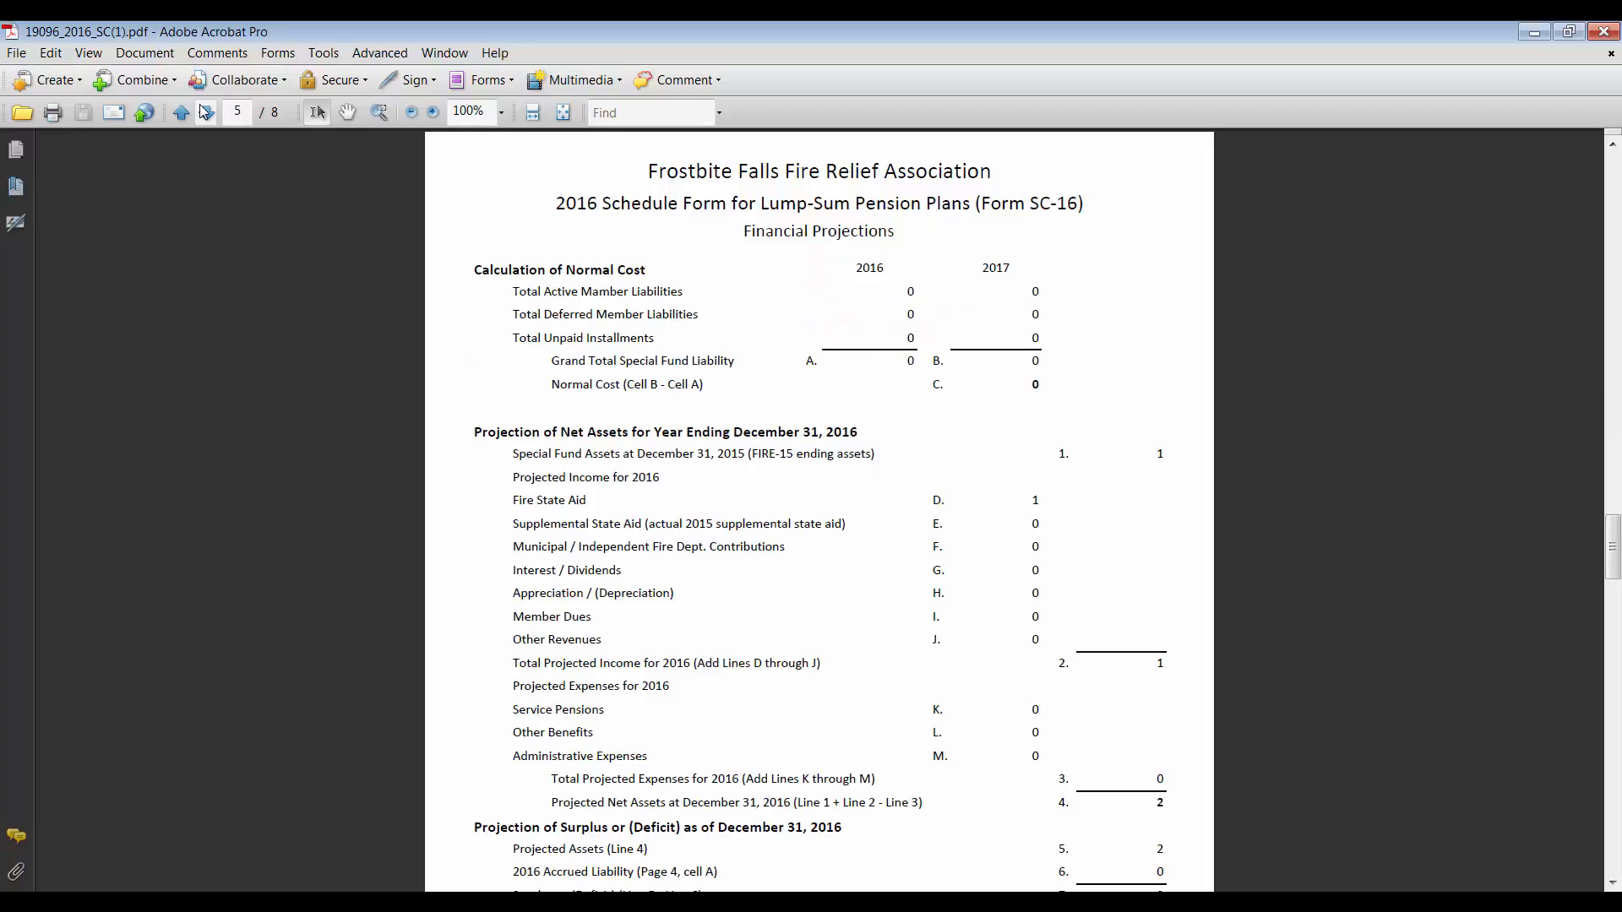
pyautogui.click(206, 113)
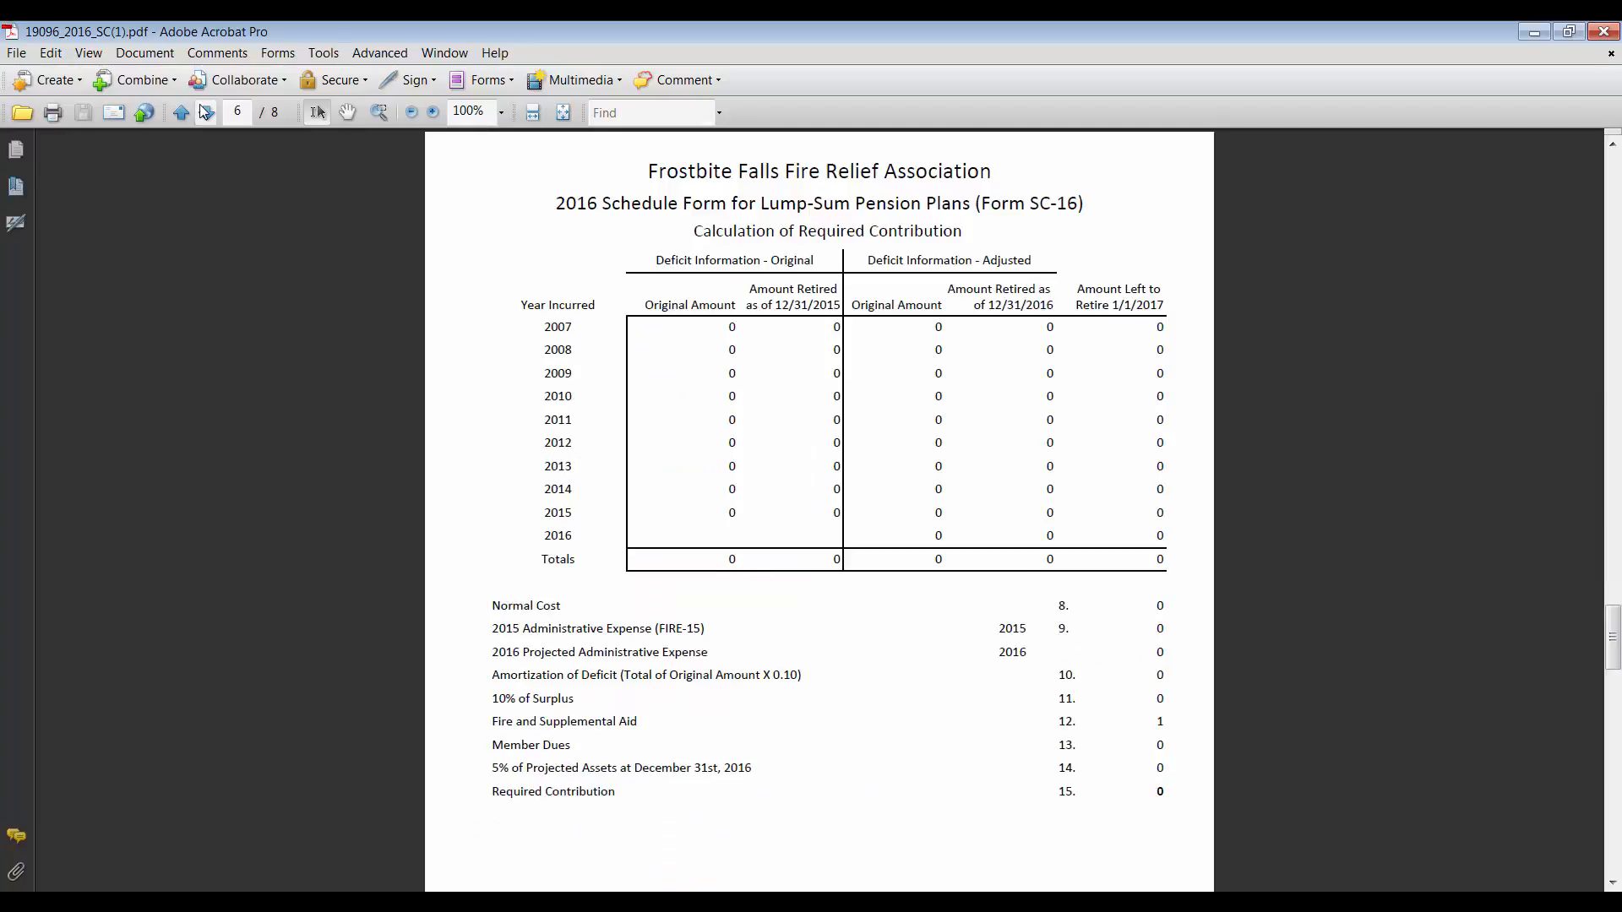
pyautogui.click(205, 112)
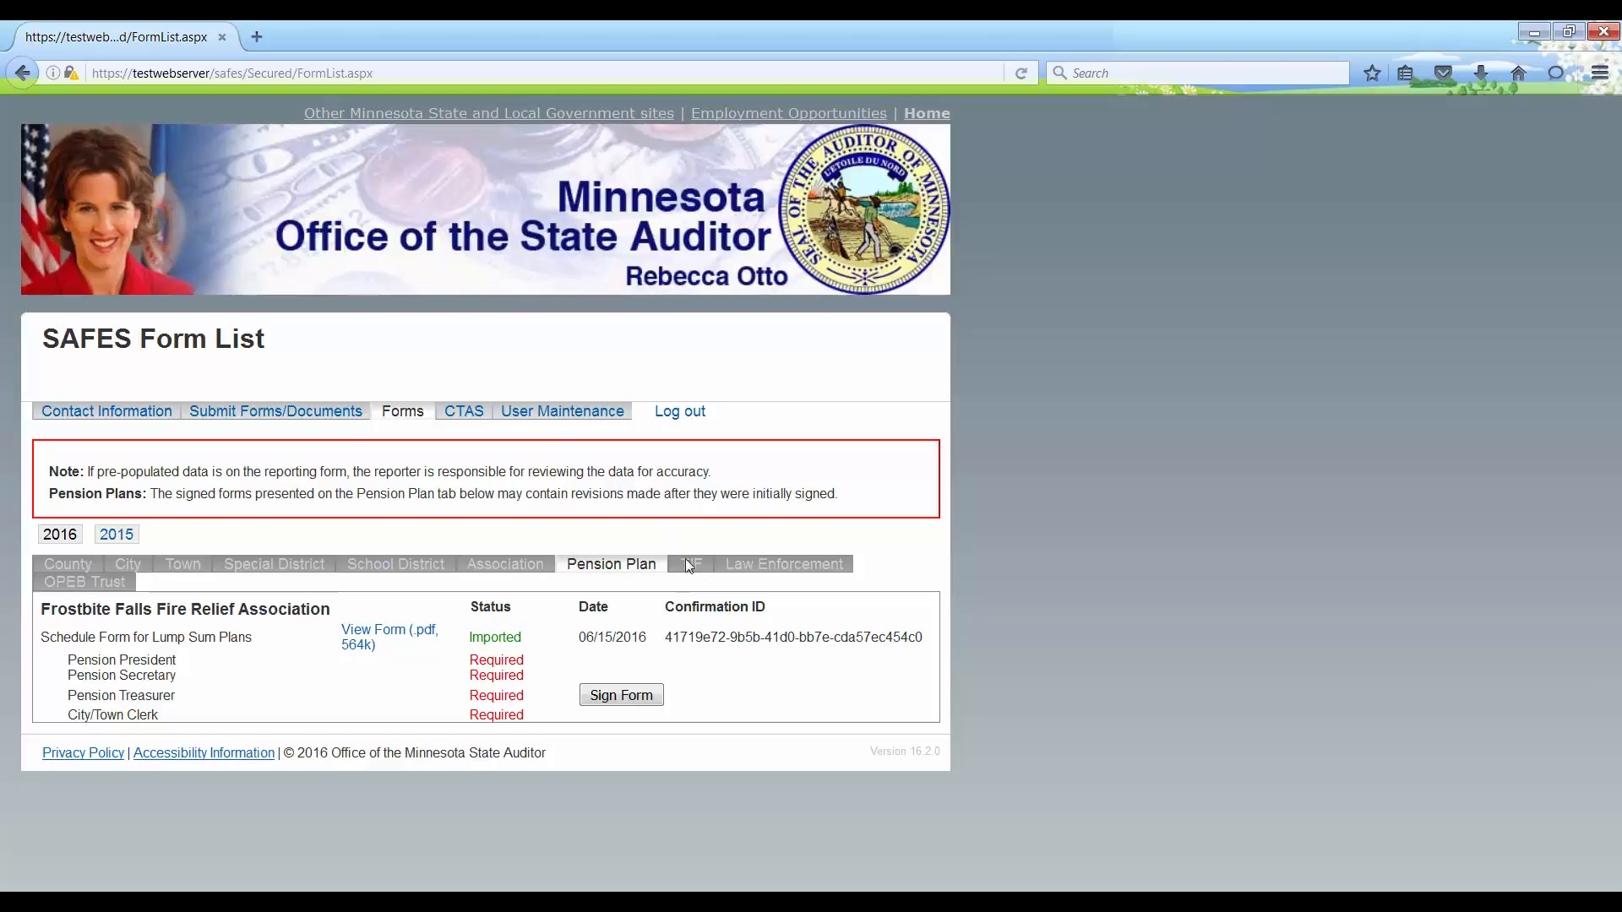
pyautogui.click(646, 693)
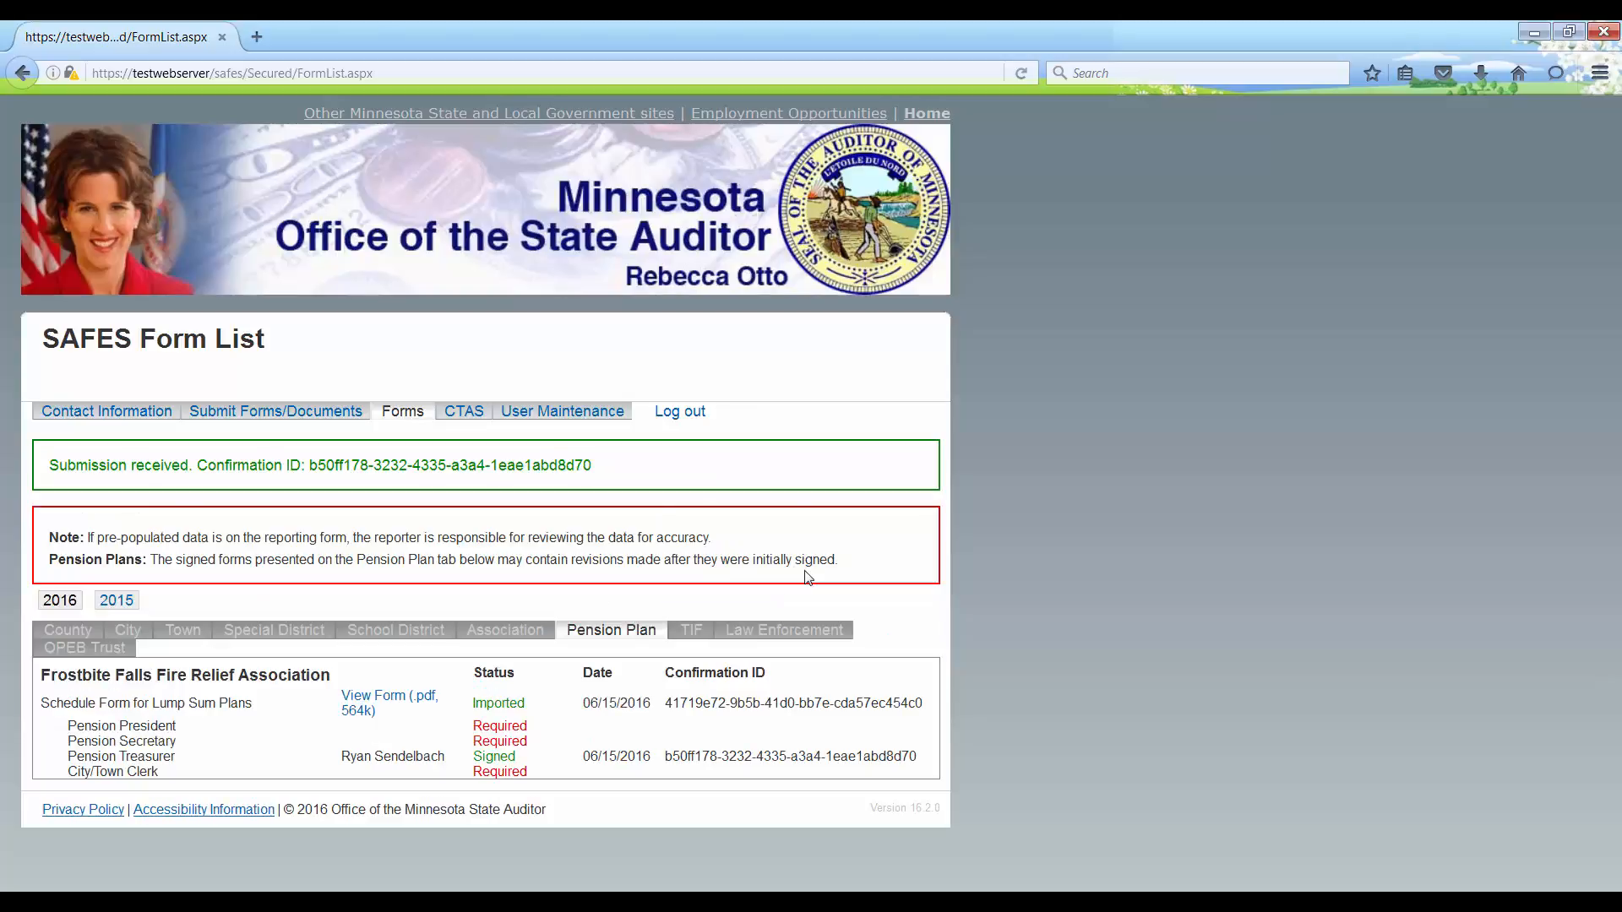